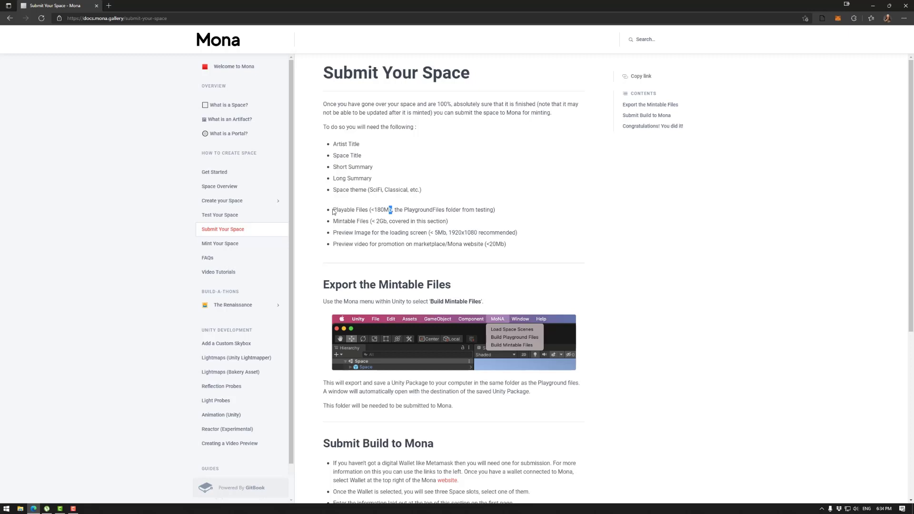
# Step: Examine the submission requirements and size limits for the playable files, mintable files, preview image and preview video
pyautogui.moveTo(334, 210); pyautogui.dragTo(496, 210)
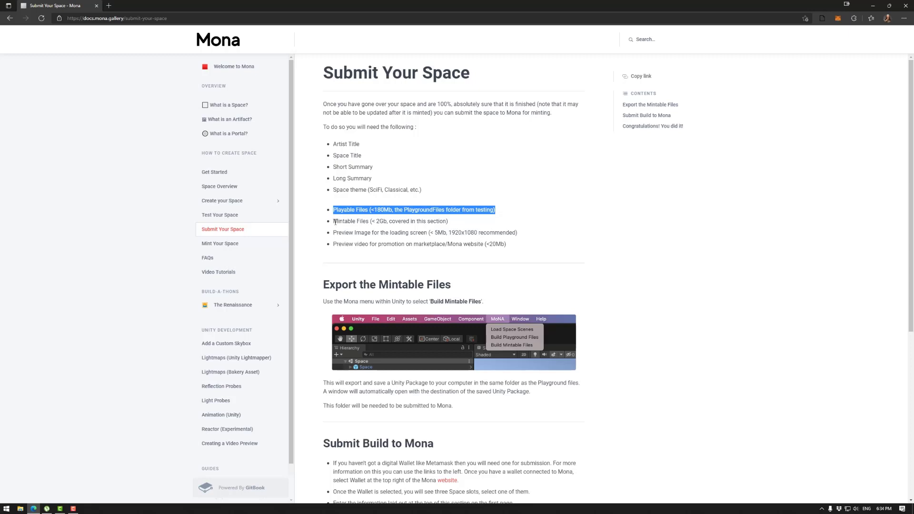
pyautogui.moveTo(333, 222); pyautogui.dragTo(448, 222)
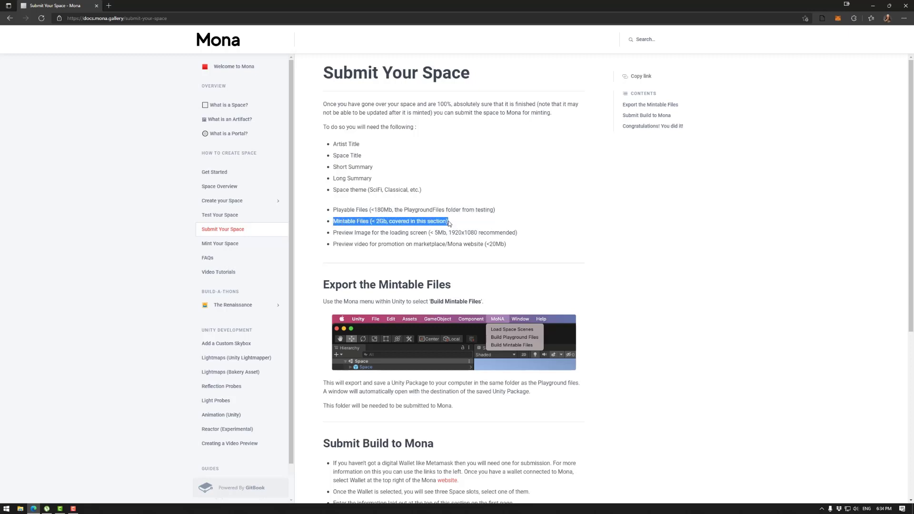
pyautogui.moveTo(335, 233); pyautogui.dragTo(522, 234)
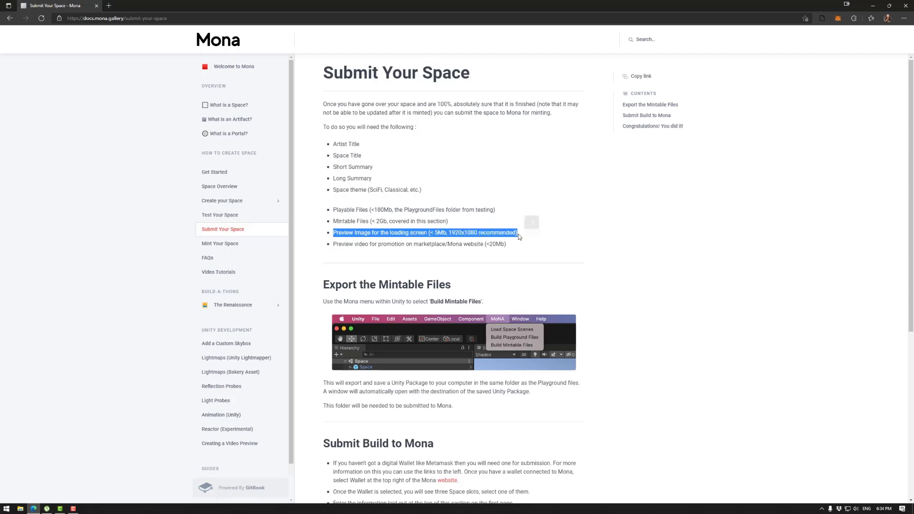
pyautogui.click(355, 245)
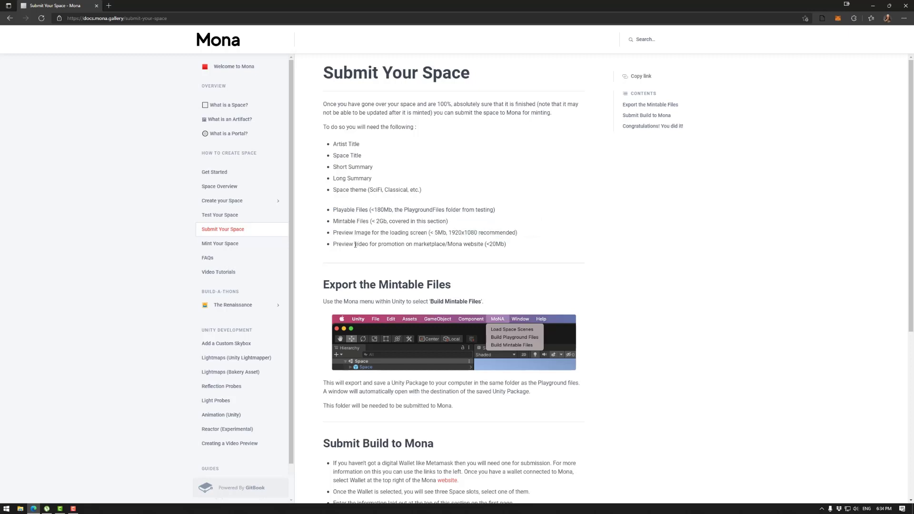
pyautogui.moveTo(334, 244); pyautogui.dragTo(454, 248)
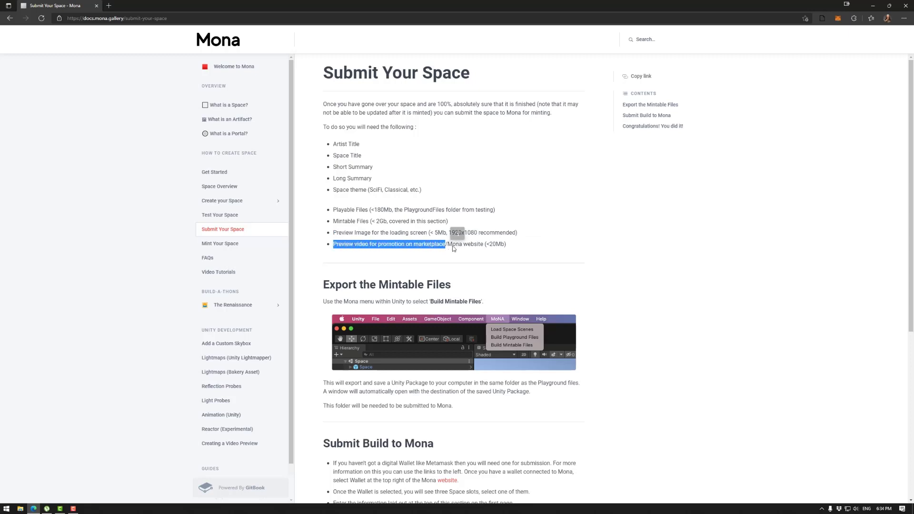
pyautogui.click(508, 244)
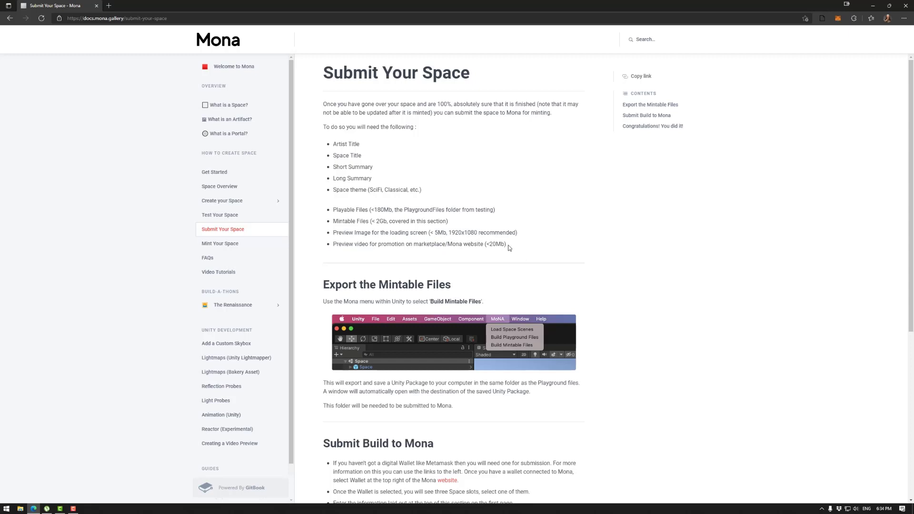
pyautogui.moveTo(504, 244); pyautogui.dragTo(446, 234)
pyautogui.click(334, 210)
pyautogui.moveTo(392, 210); pyautogui.dragTo(371, 210)
pyautogui.click(362, 222)
pyautogui.moveTo(373, 222); pyautogui.dragTo(393, 210)
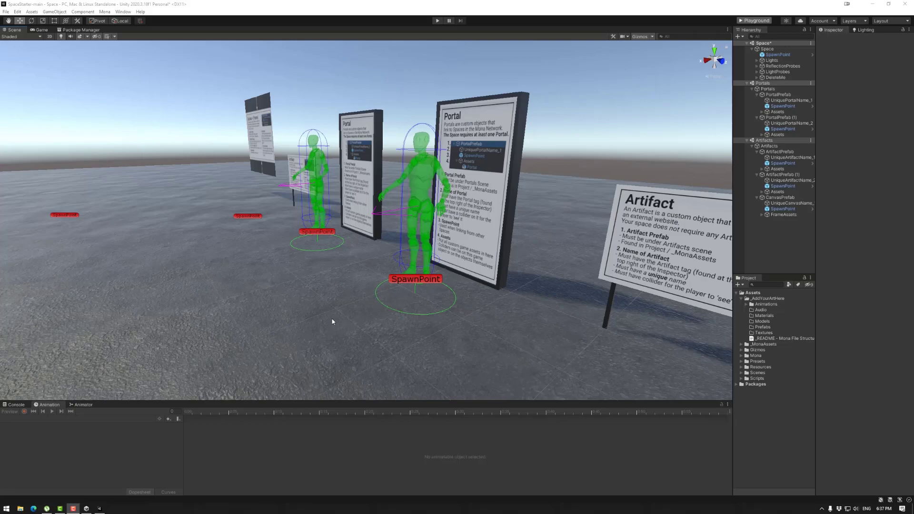
# Step: Switch to Unity and inspect the space's spawn point plus the uniquely named portals, artifacts and canvas in the scene hierarchy
pyautogui.keyDown('alt'); pyautogui.moveTo(333, 321); pyautogui.dragTo(288, 315); pyautogui.keyUp('alt')
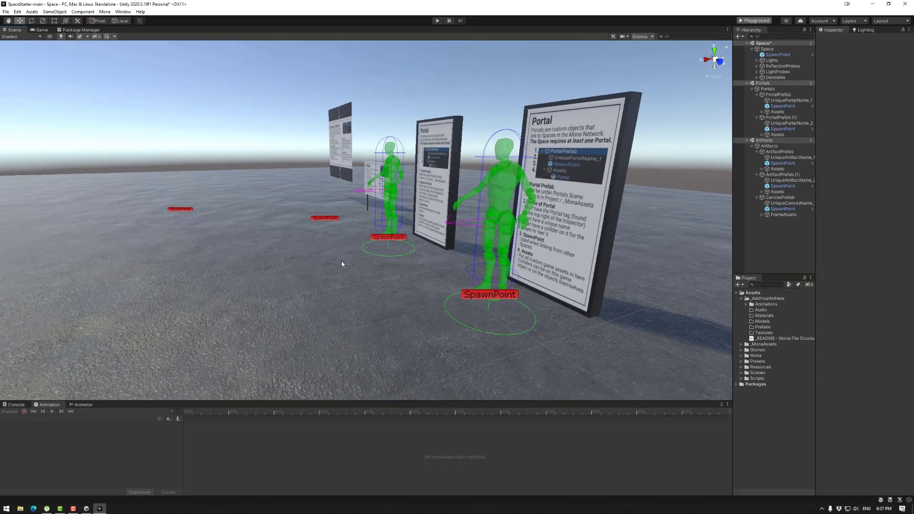
pyautogui.click(777, 55)
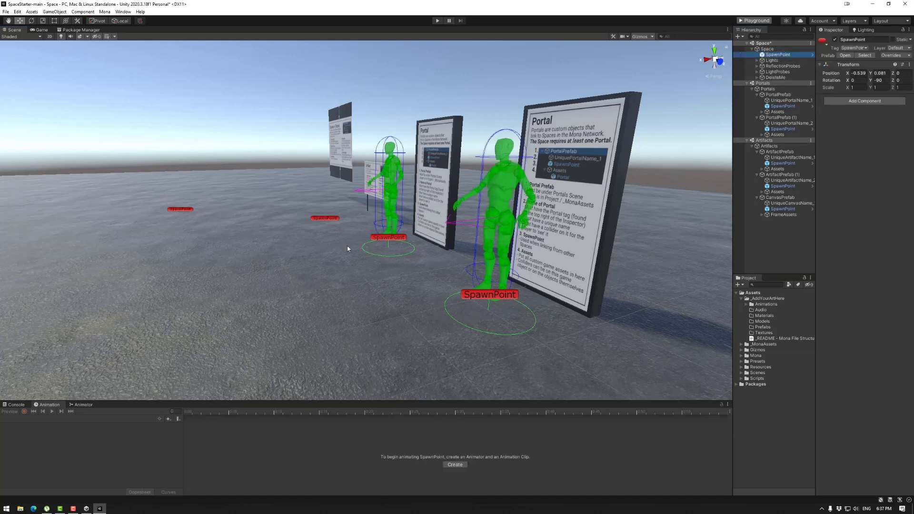
pyautogui.click(786, 101)
pyautogui.click(786, 123)
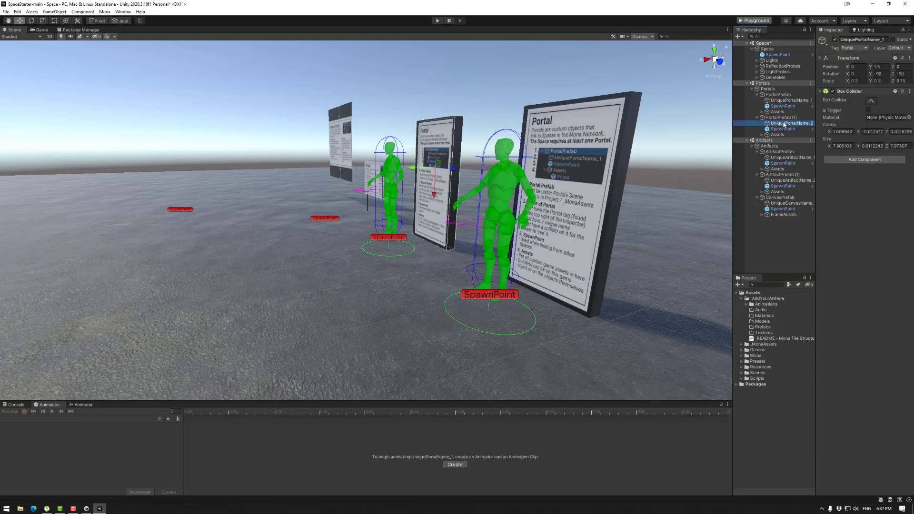
pyautogui.click(786, 158)
pyautogui.click(786, 174)
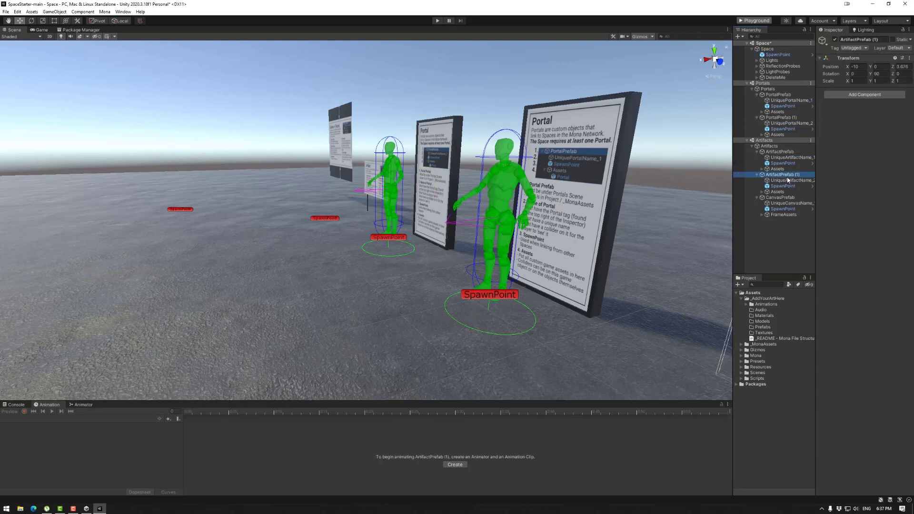
pyautogui.click(785, 181)
pyautogui.click(786, 203)
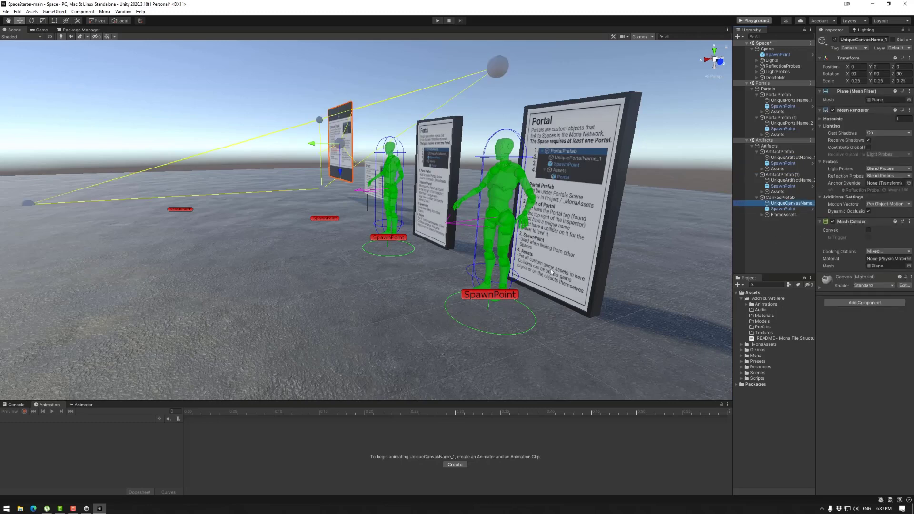
pyautogui.moveTo(340, 280); pyautogui.dragTo(373, 302, button='right')
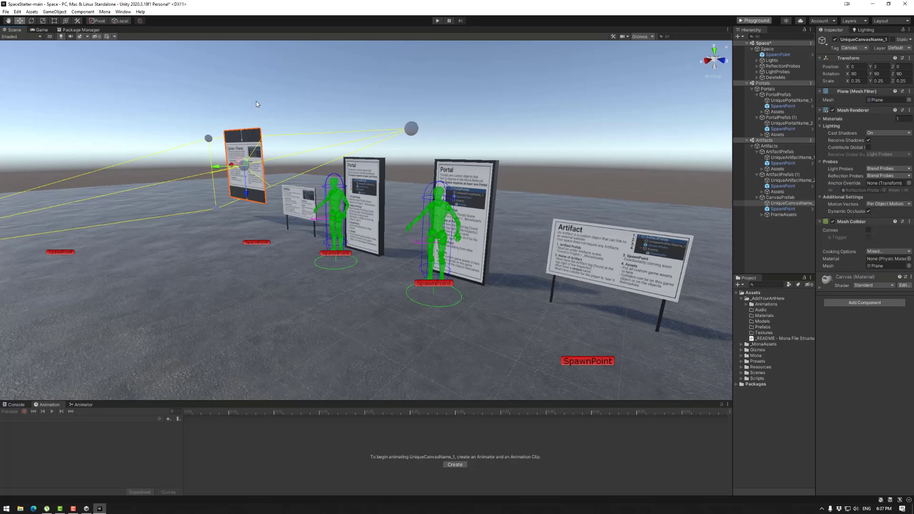
# Step: Build the space's playground files and locate the PlaygroundFiles folder in the Exports folder
pyautogui.click(757, 21)
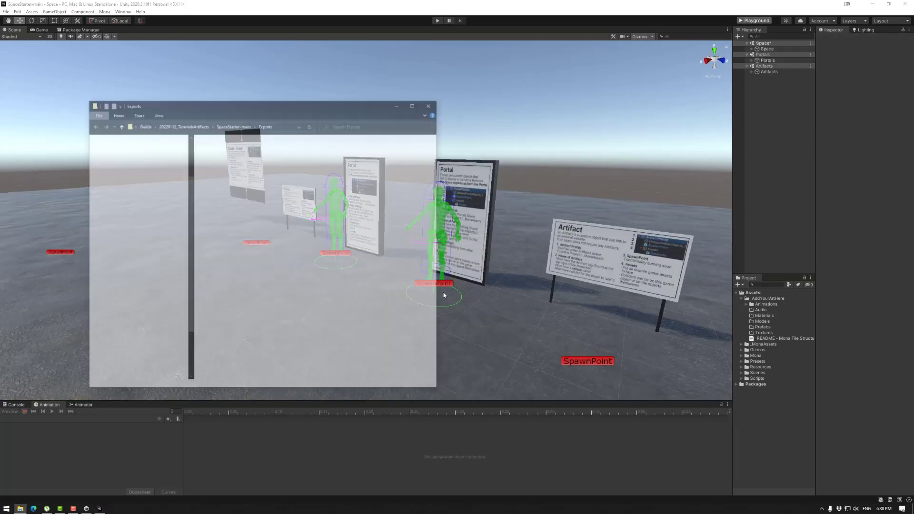
pyautogui.moveTo(263, 102); pyautogui.dragTo(656, 101)
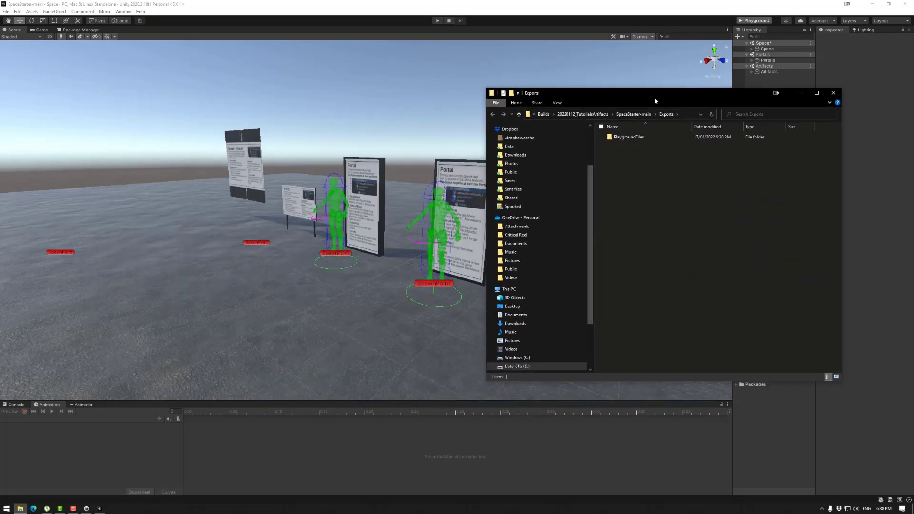
pyautogui.click(630, 137)
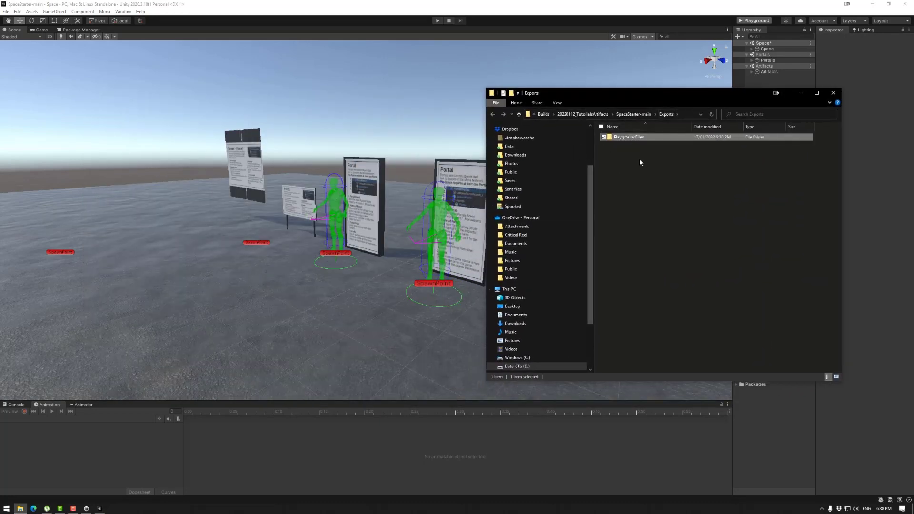
# Step: Build the mintable files, check MintablePackage.unitypackage in the Exports folder, and minimize the folder window
pyautogui.click(105, 12)
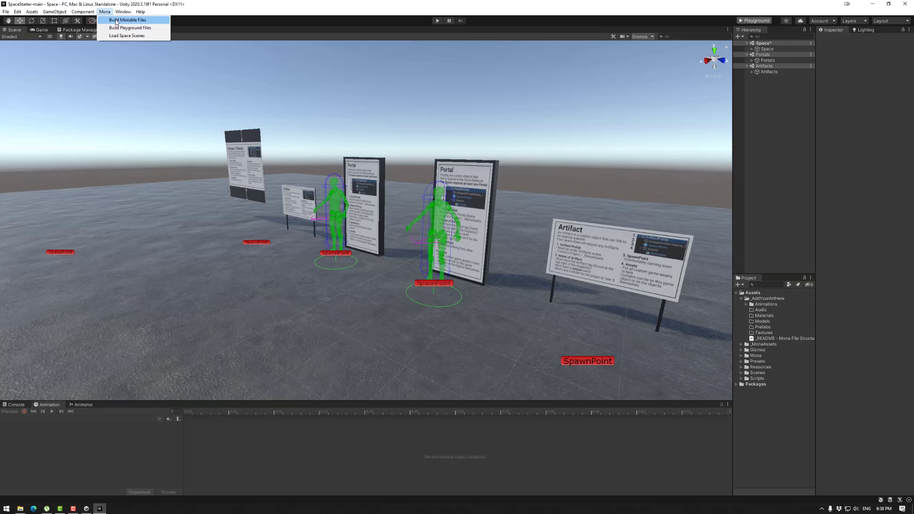
pyautogui.click(116, 20)
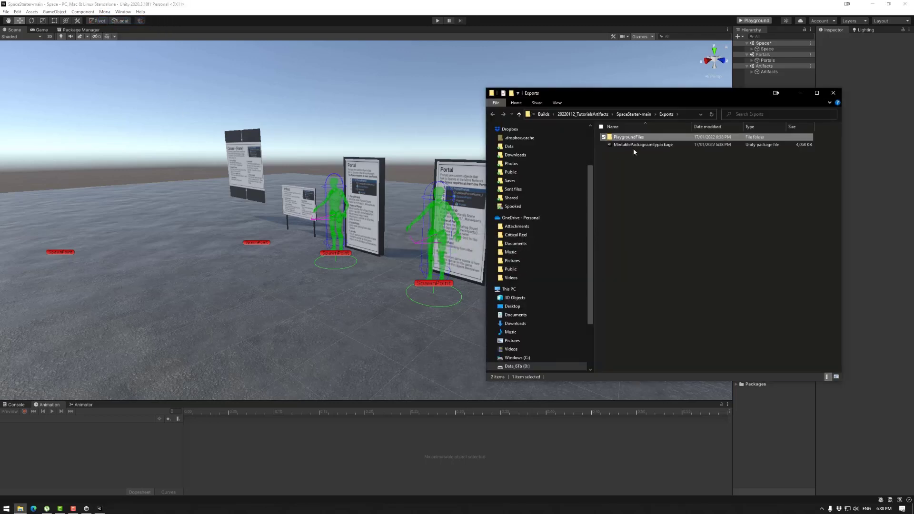
pyautogui.click(635, 147)
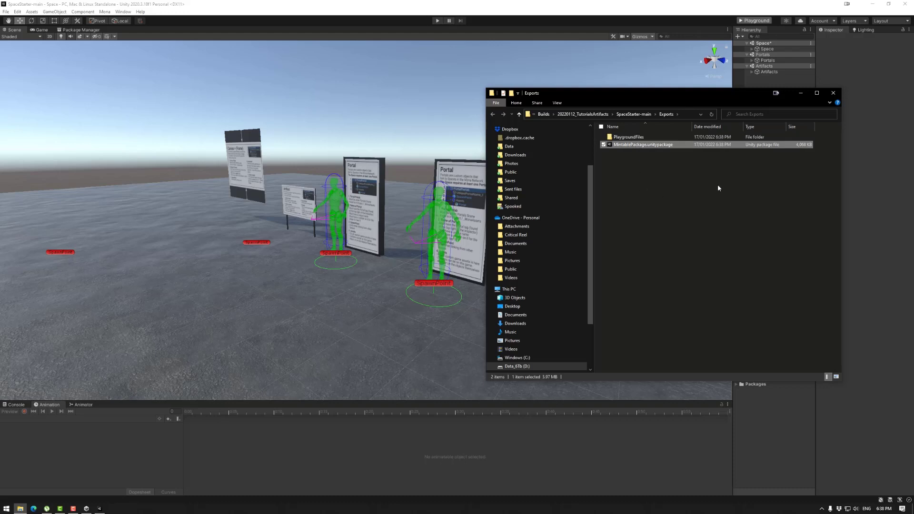
pyautogui.click(802, 94)
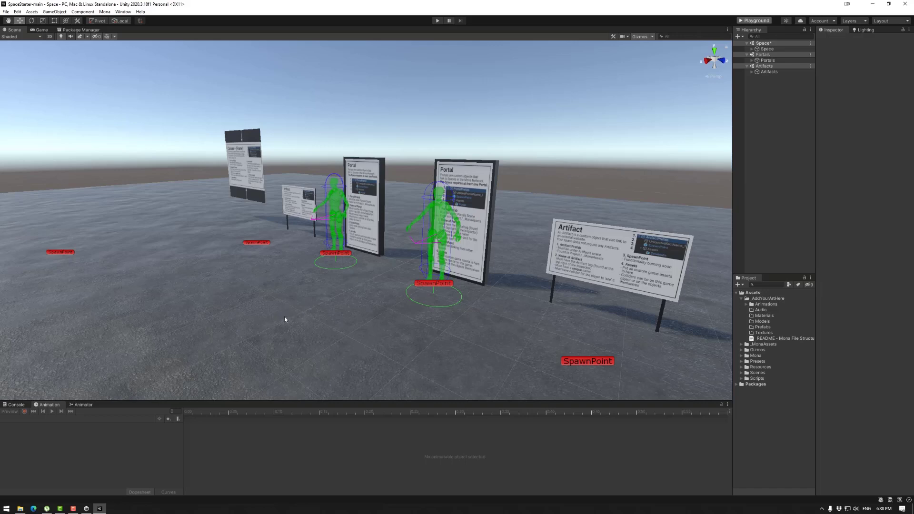
pyautogui.moveTo(289, 317); pyautogui.dragTo(330, 329, button='right')
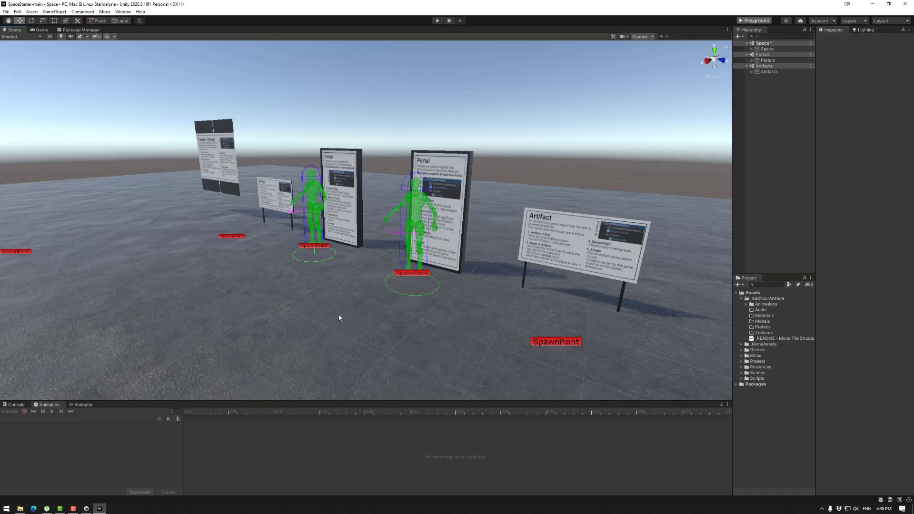
pyautogui.moveTo(376, 302); pyautogui.dragTo(308, 303, button='right')
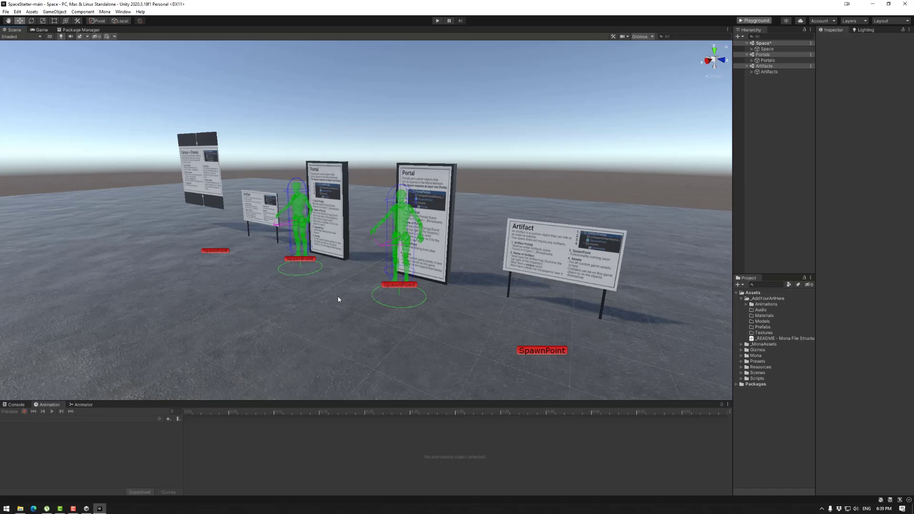
pyautogui.moveTo(338, 296); pyautogui.dragTo(332, 298, button='right')
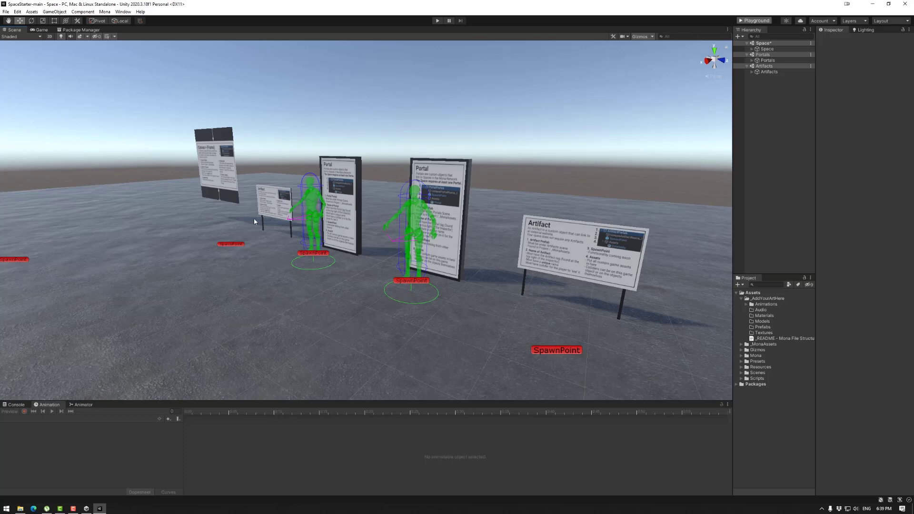
# Step: Clear away the Unity windows and log in to the wallet page of the Mona website with MetaMask
pyautogui.click(873, 4)
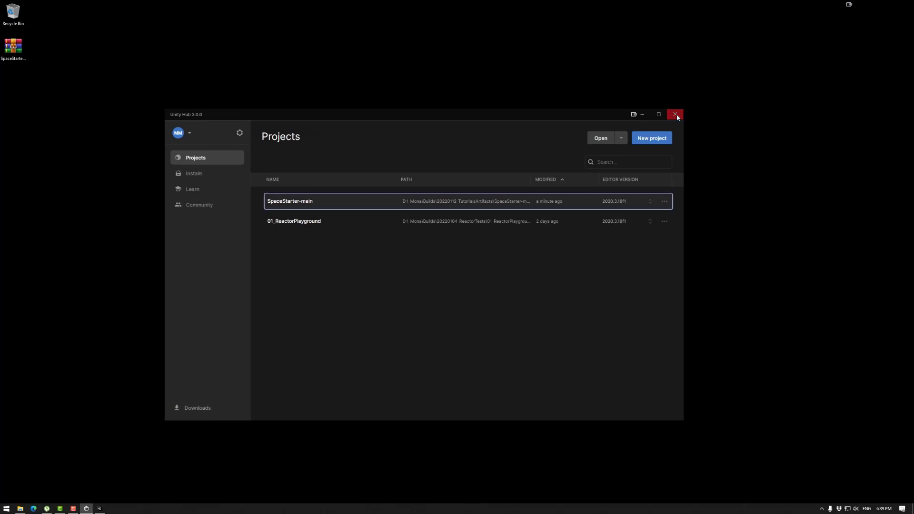
pyautogui.click(674, 115)
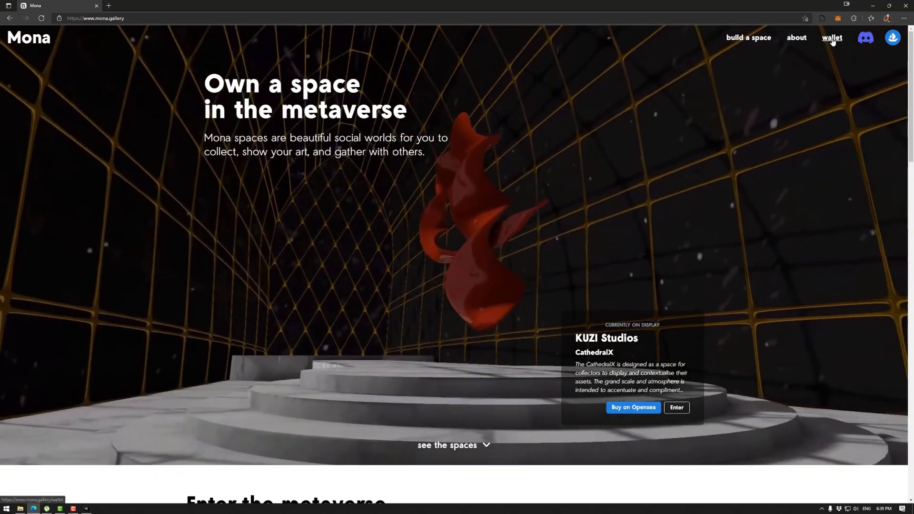
pyautogui.click(832, 41)
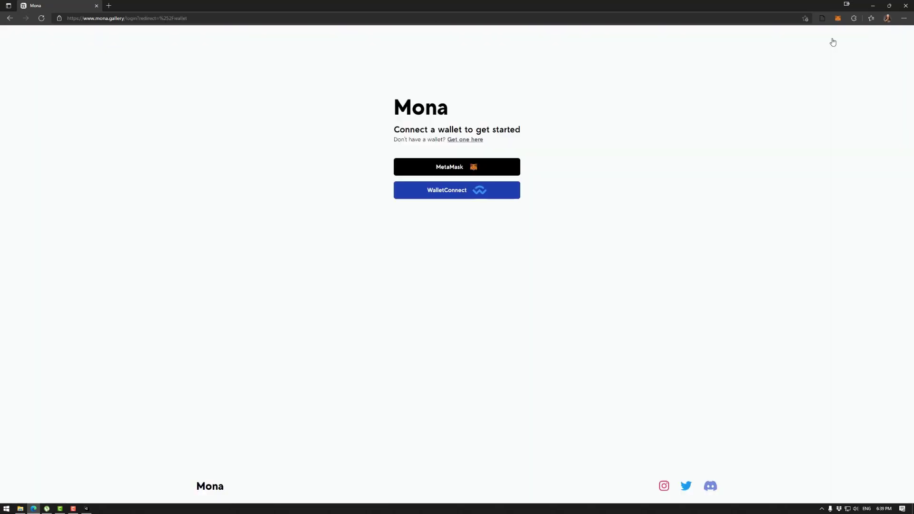
pyautogui.click(448, 167)
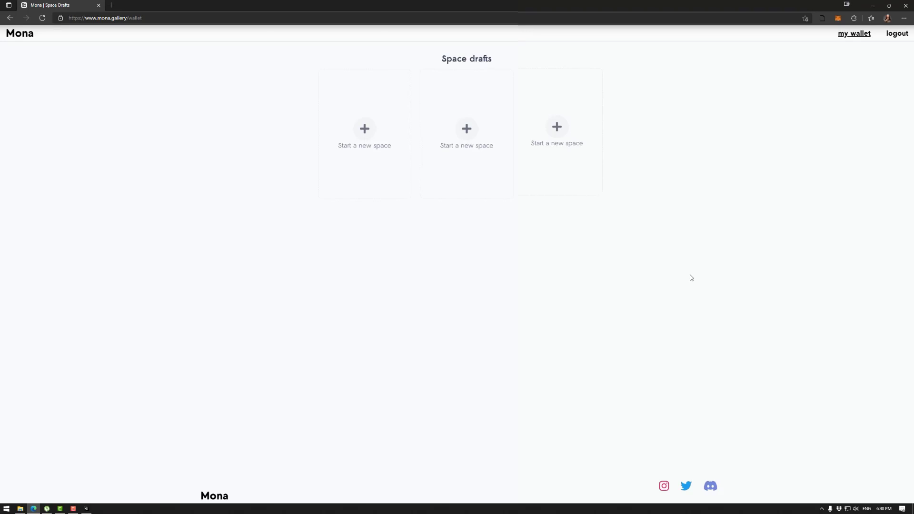
# Step: Start a new space in the third draft slot, with "Template v2.0" as both space title and short description
pyautogui.click(555, 158)
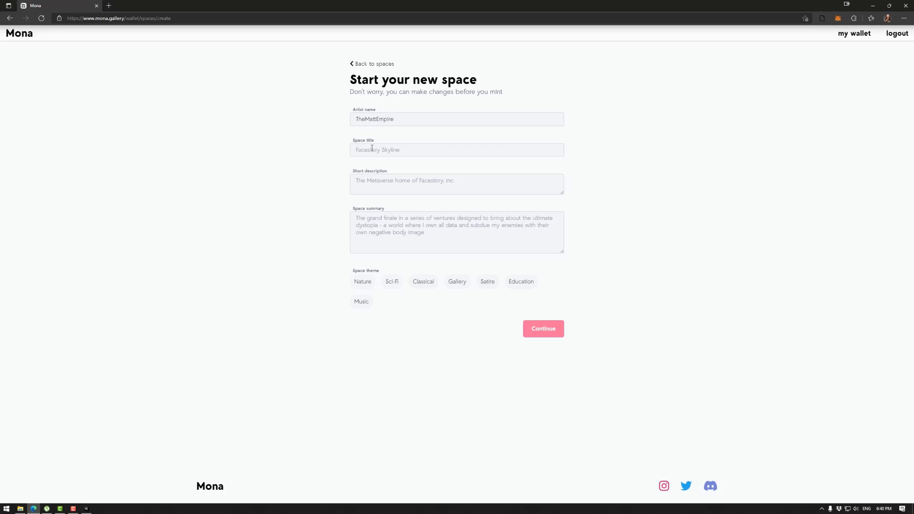
pyautogui.click(419, 155)
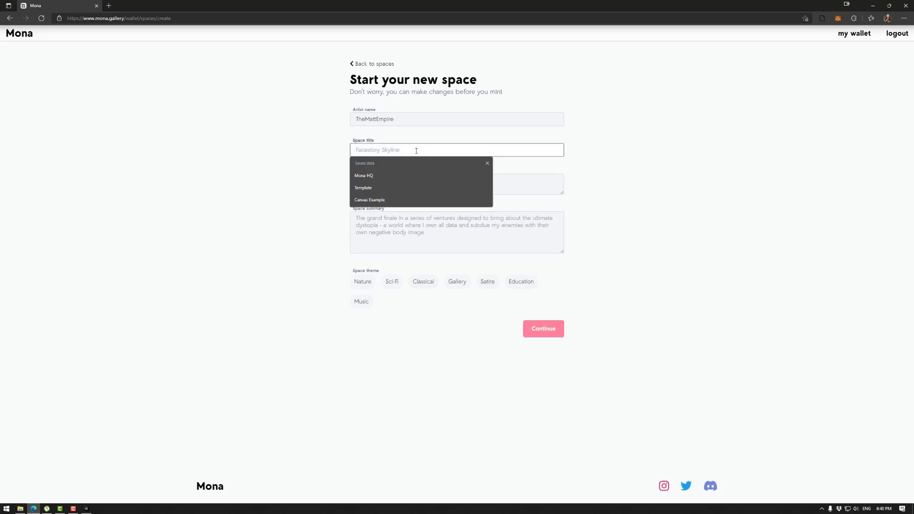
pyautogui.press('Down')
pyautogui.press('Down')
pyautogui.press('Return')
pyautogui.write('2.0')
pyautogui.click(374, 182)
pyautogui.write('This is an')
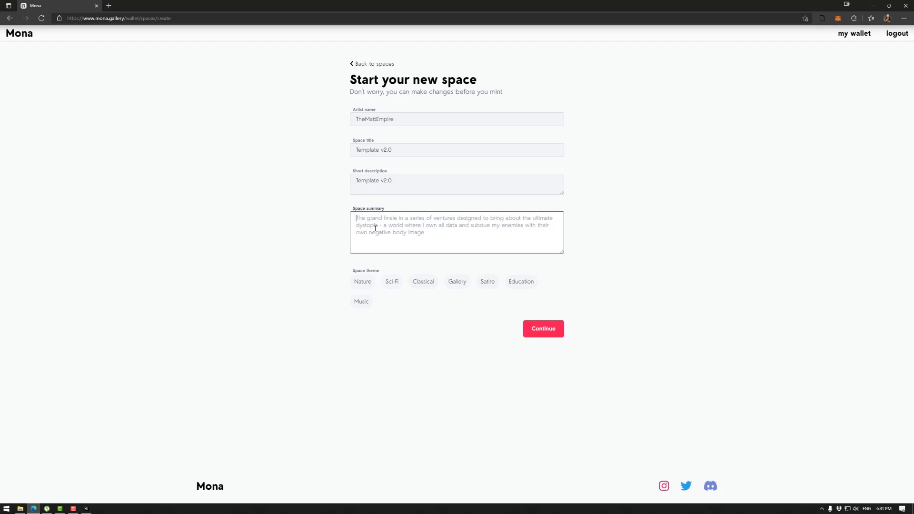
# Step: Enter the space summary "This is the long description for the template 2.0", choose the Education theme, and continue to the submission files
pyautogui.write('This is the long description for the template 2.0')
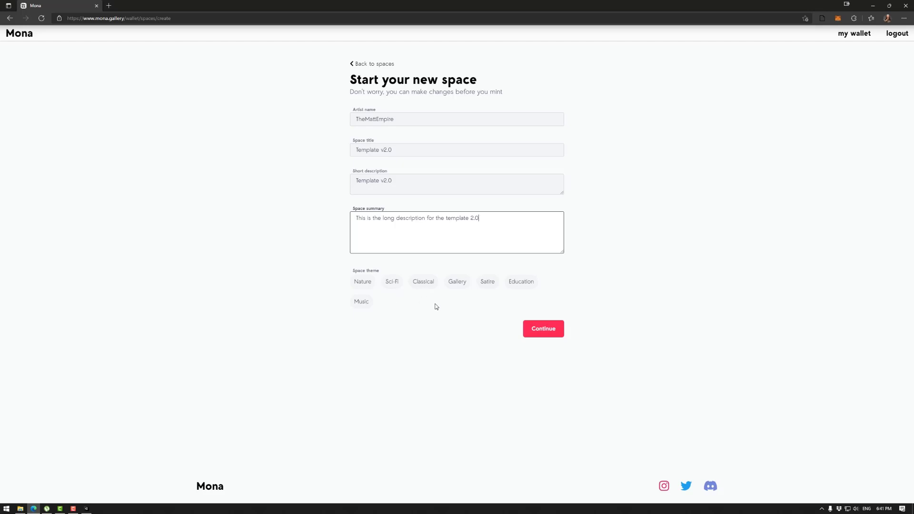
pyautogui.click(528, 285)
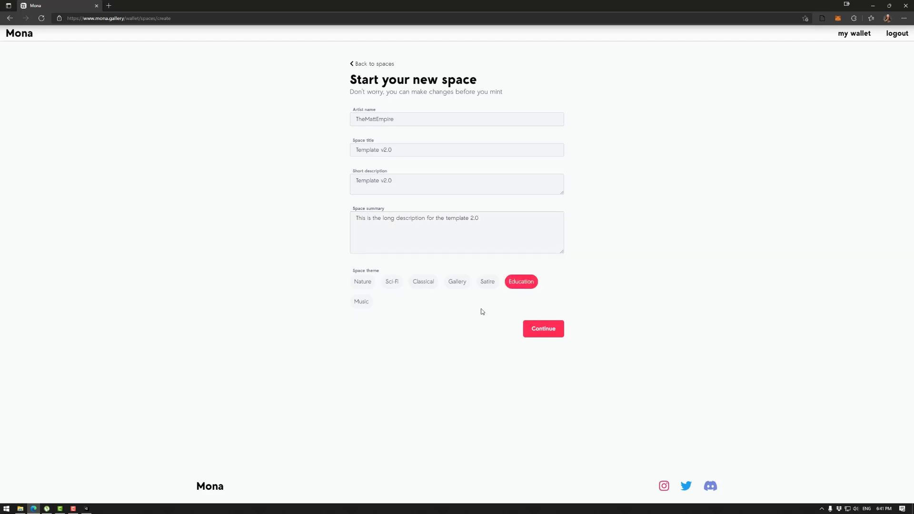
pyautogui.click(548, 331)
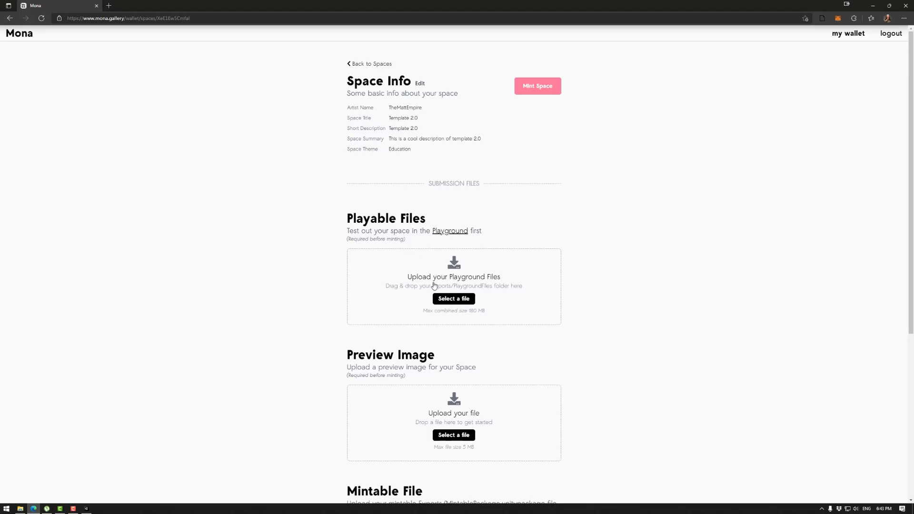
# Step: Add the PlaygroundFiles folder from the Exports folder to the space's Playable Files upload area
pyautogui.click(20, 509)
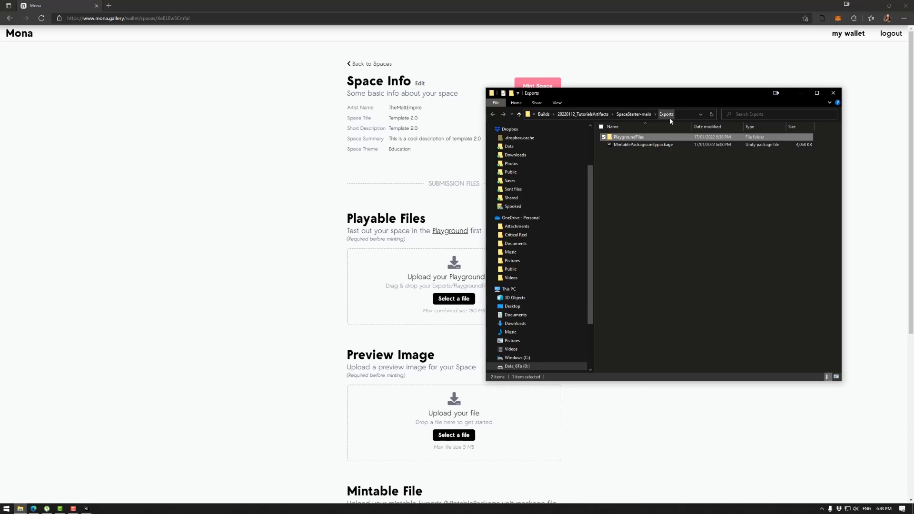
pyautogui.moveTo(629, 137); pyautogui.dragTo(396, 307)
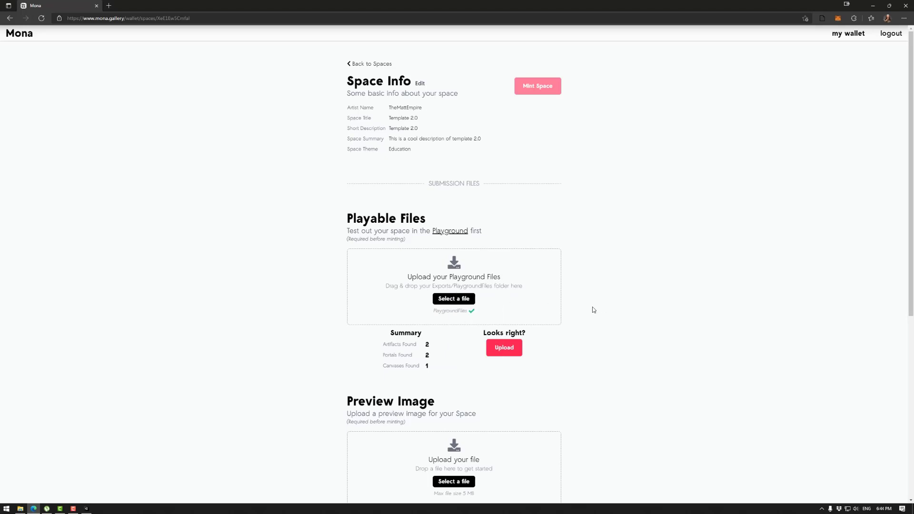
# Step: Open the folder picker for the Playable Files and browse to SpaceStarter-main inside _Mona, Builds, 20220112_TutorialsArtifacts on the Data_6Tb drive
pyautogui.click(456, 300)
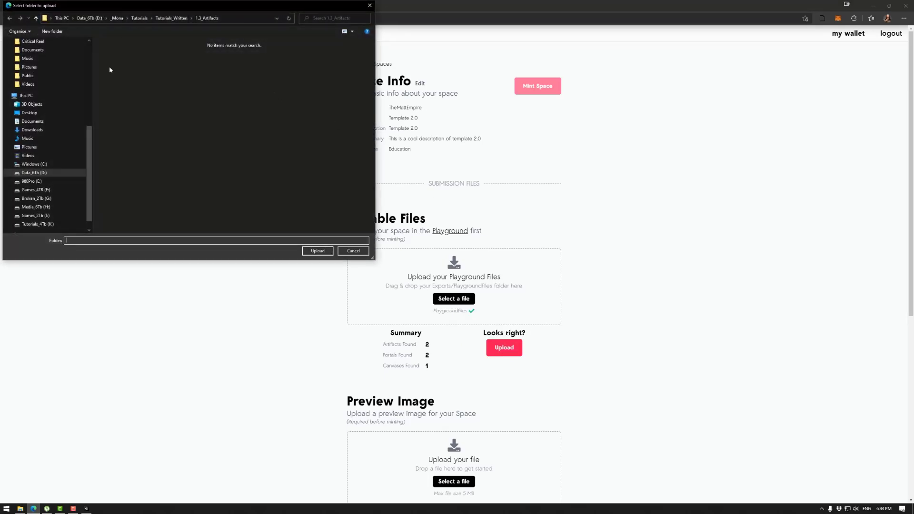
pyautogui.click(34, 172)
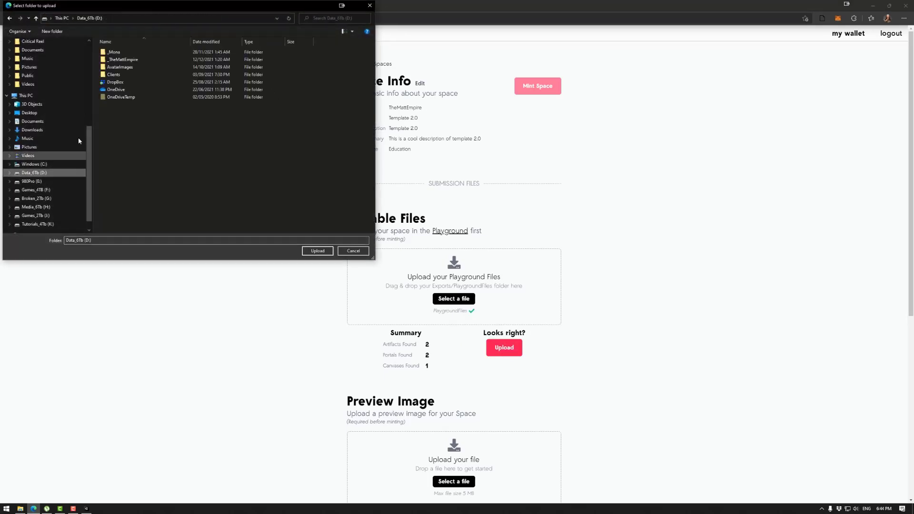
pyautogui.doubleClick(115, 52)
pyautogui.doubleClick(119, 60)
pyautogui.click(122, 142)
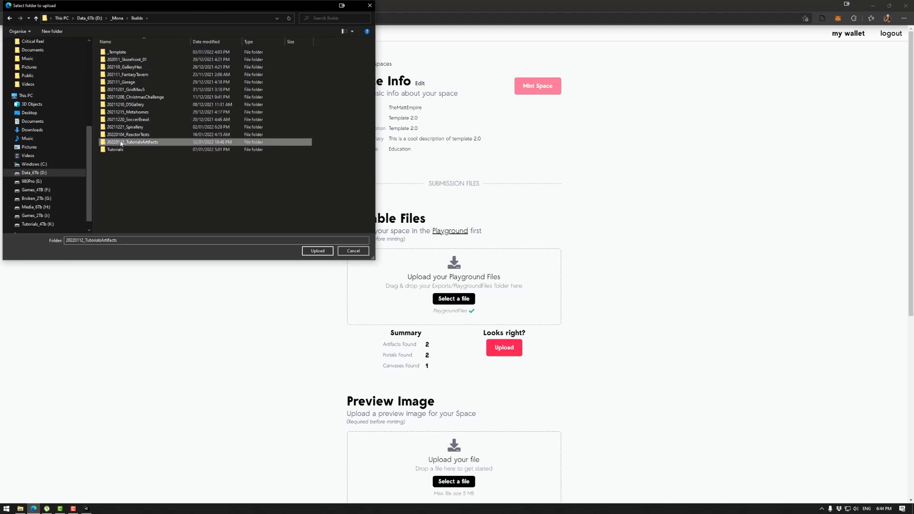
pyautogui.doubleClick(122, 142)
pyautogui.doubleClick(119, 52)
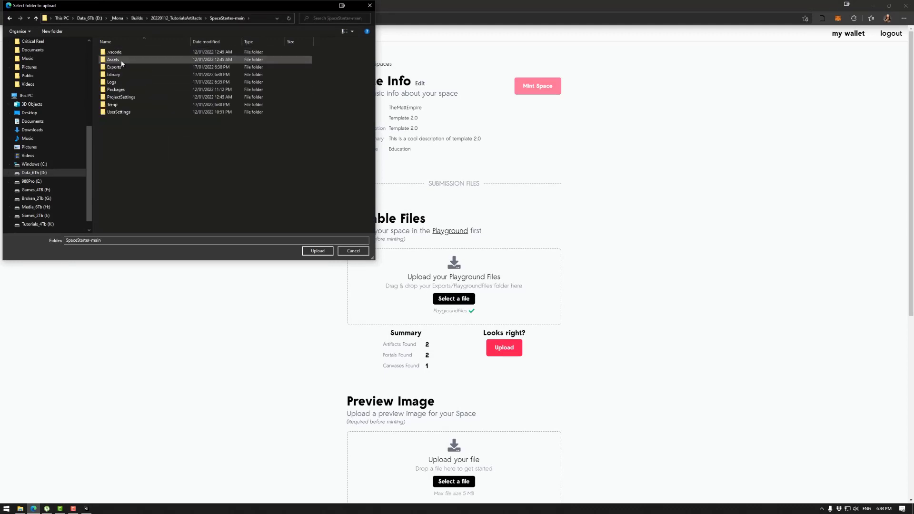
# Step: Choose the PlaygroundFiles folder inside Exports, allow the site to receive its files, and upload them as the space's playable files
pyautogui.click(122, 68)
pyautogui.doubleClick(122, 67)
pyautogui.click(123, 52)
pyautogui.doubleClick(124, 52)
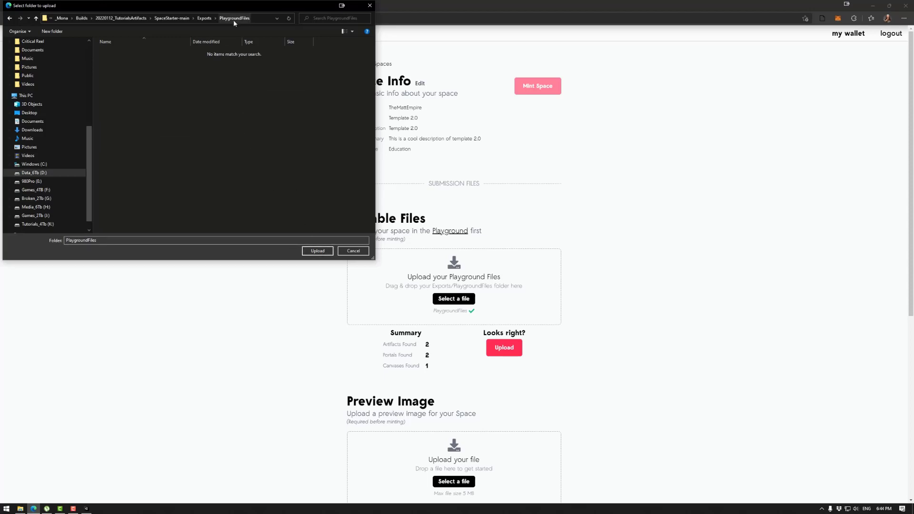
pyautogui.click(317, 250)
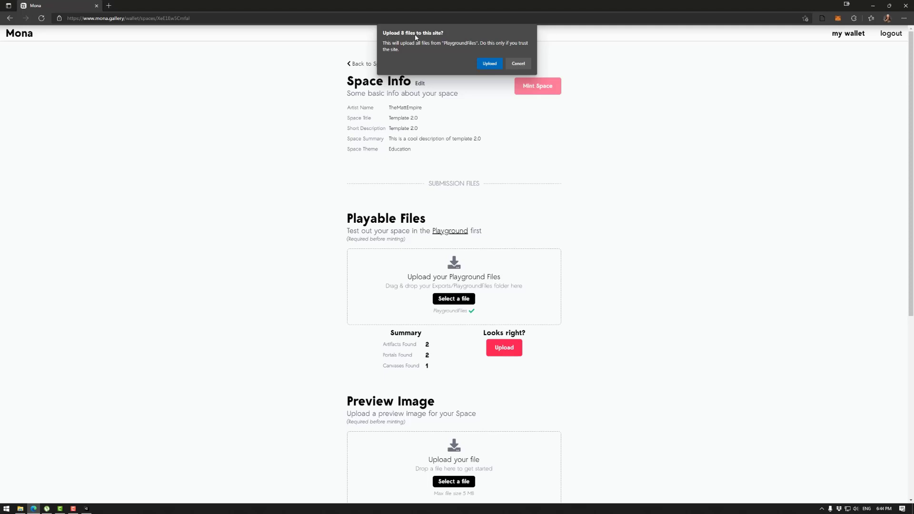
pyautogui.click(480, 64)
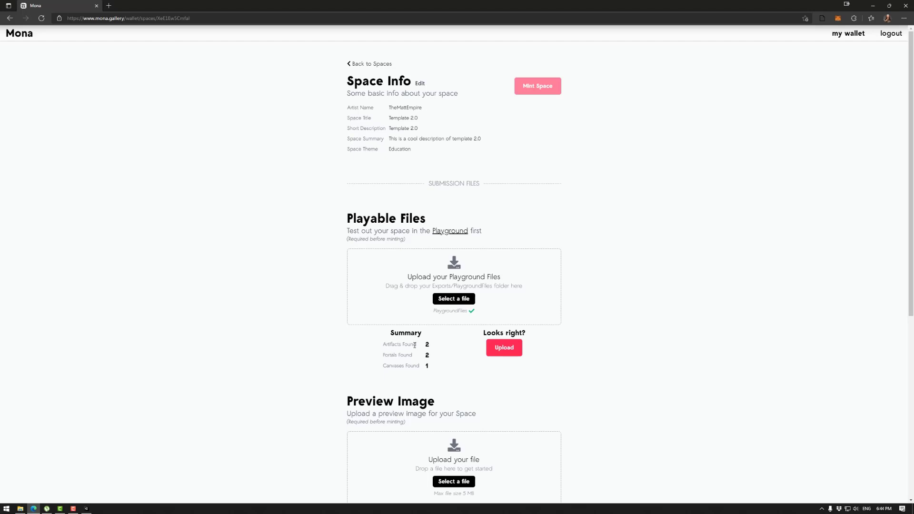
pyautogui.click(506, 350)
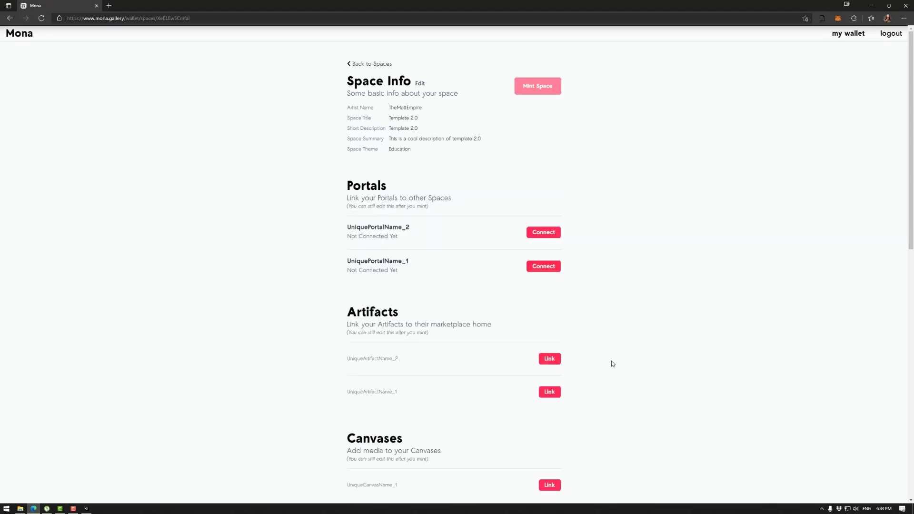
# Step: Examine the listed portals and the spaces offered as connections for UniquePortalName_2, leaving the portal unconnected
pyautogui.moveTo(416, 231); pyautogui.dragTo(347, 227)
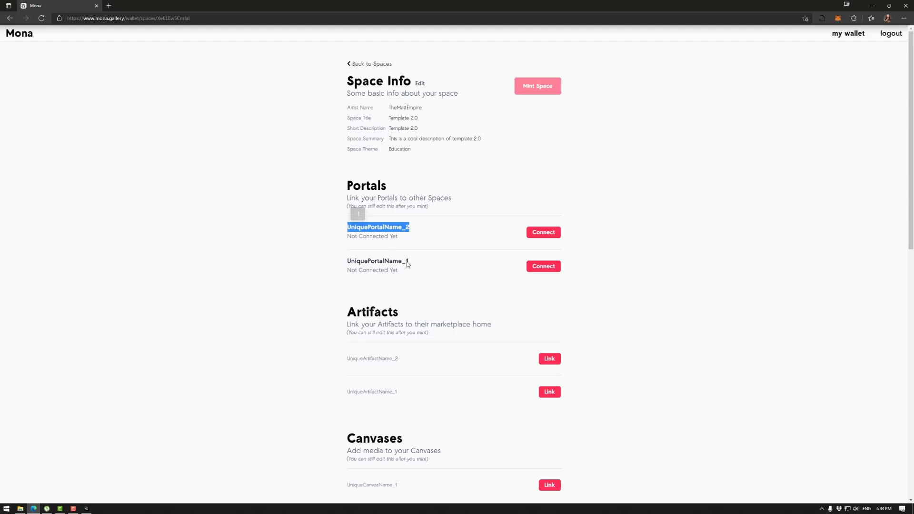
pyautogui.click(359, 234)
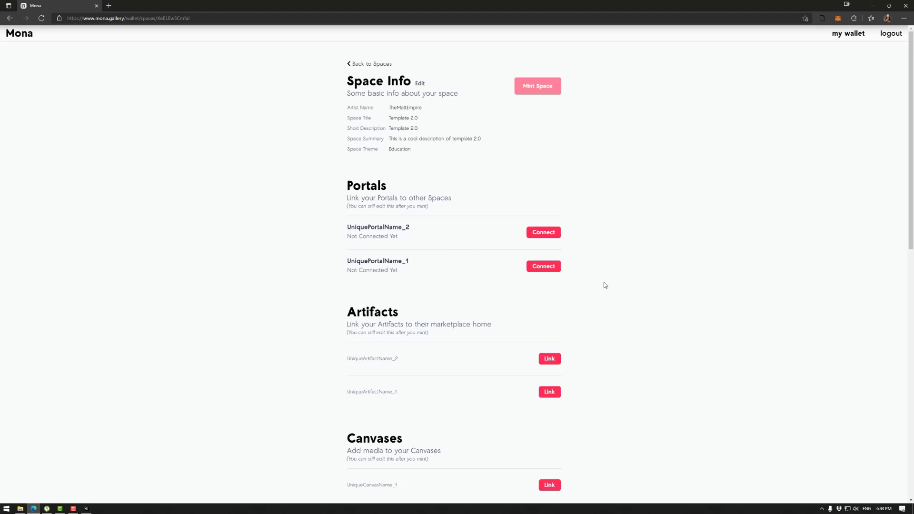
pyautogui.scroll(-2, 604, 284)
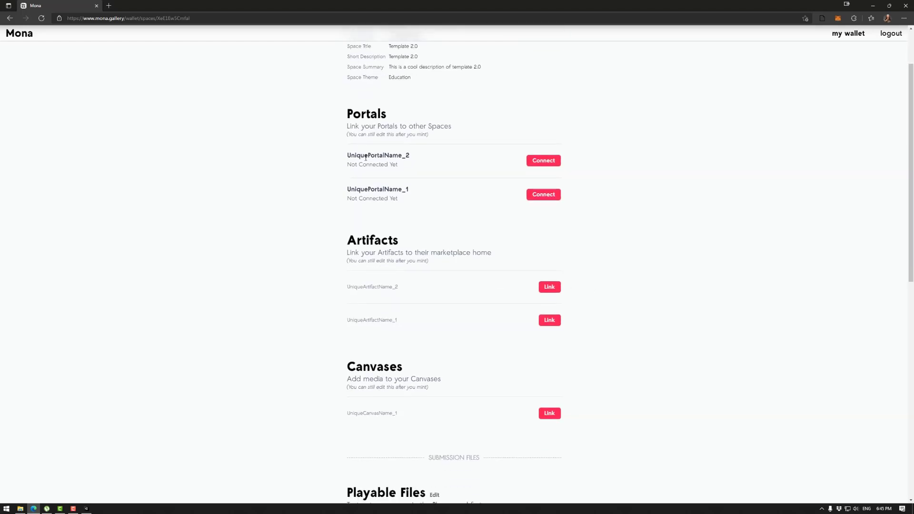
pyautogui.click(543, 160)
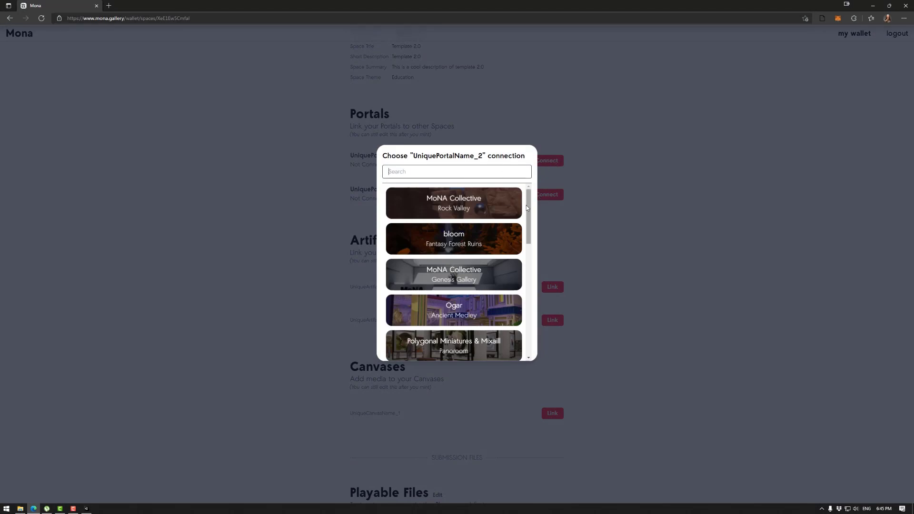
pyautogui.moveTo(527, 205); pyautogui.dragTo(628, 208)
pyautogui.click(637, 190)
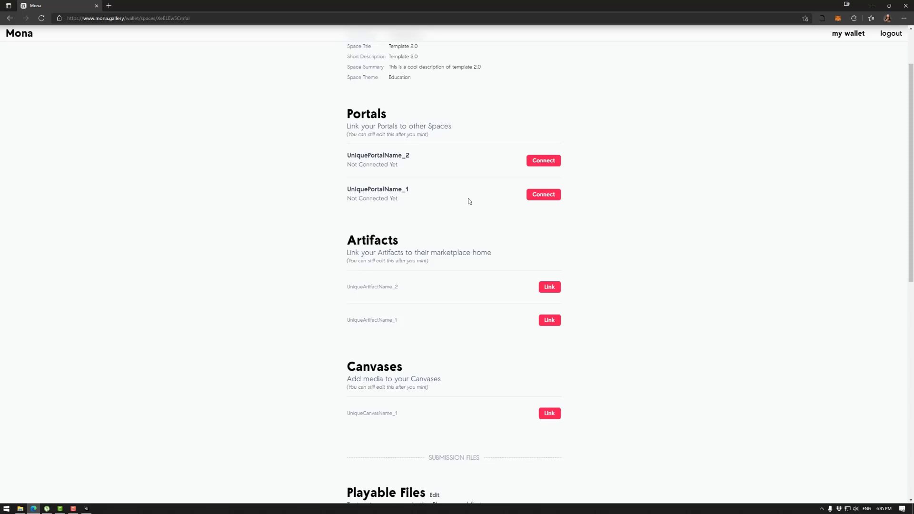
# Step: Examine the link form of UniqueArtifactName_2, trying Other as the marketplace and viewing the preview asset options, and close it without linking
pyautogui.click(547, 287)
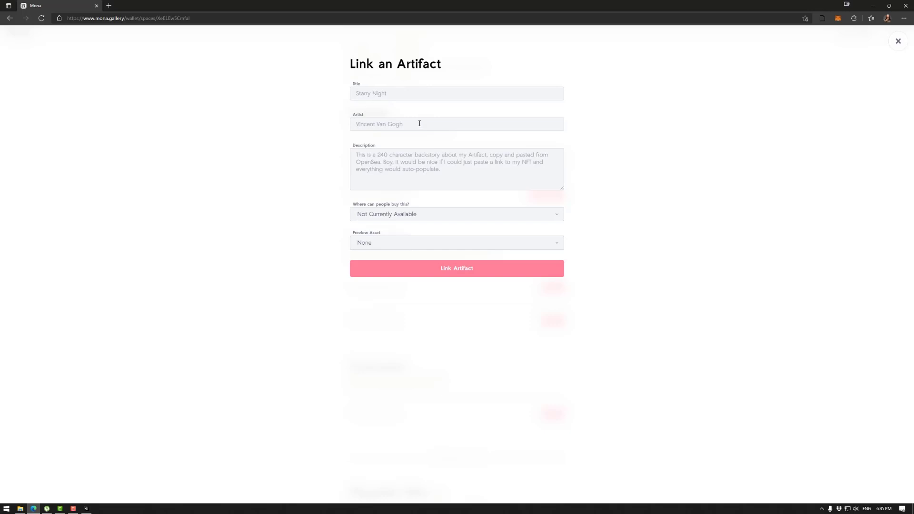
pyautogui.click(406, 218)
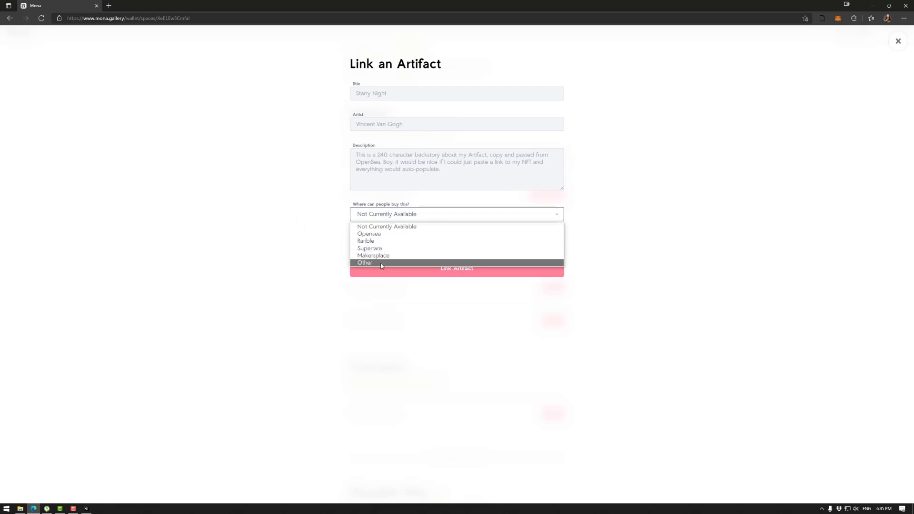
pyautogui.click(334, 256)
pyautogui.click(390, 215)
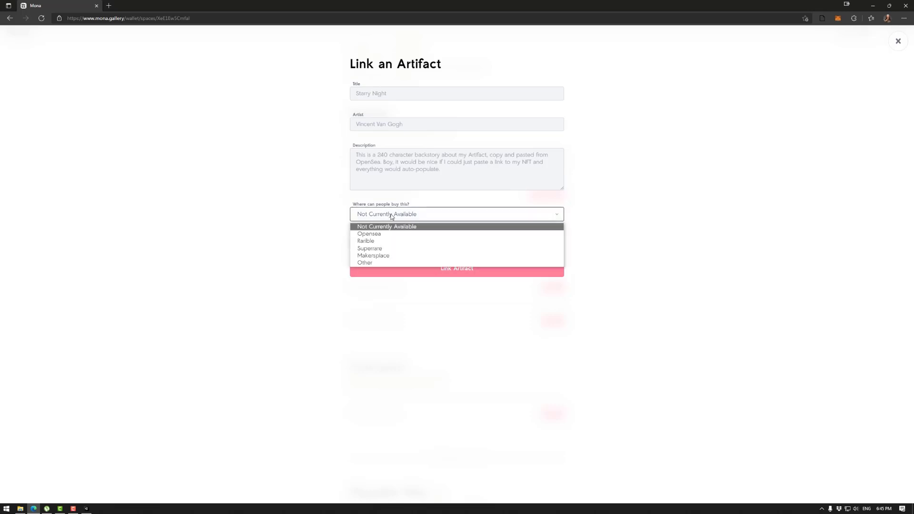
pyautogui.click(371, 262)
pyautogui.click(379, 267)
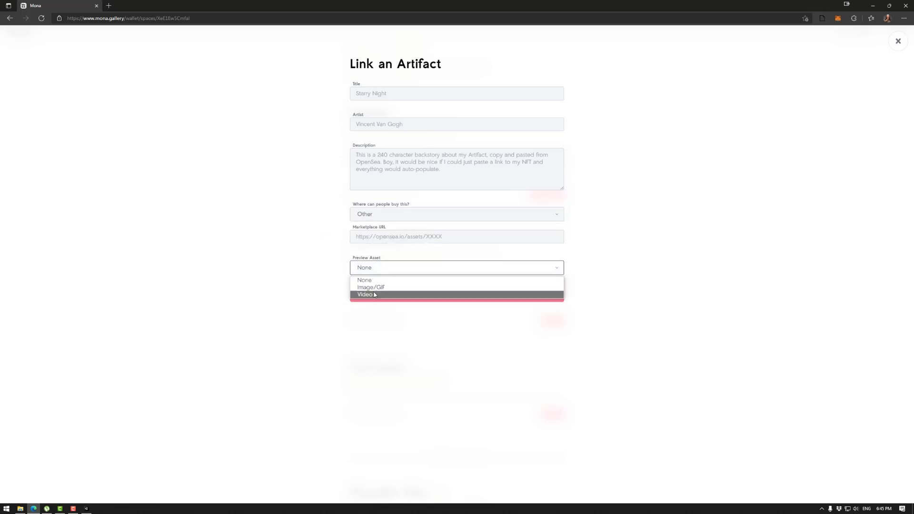
pyautogui.click(304, 261)
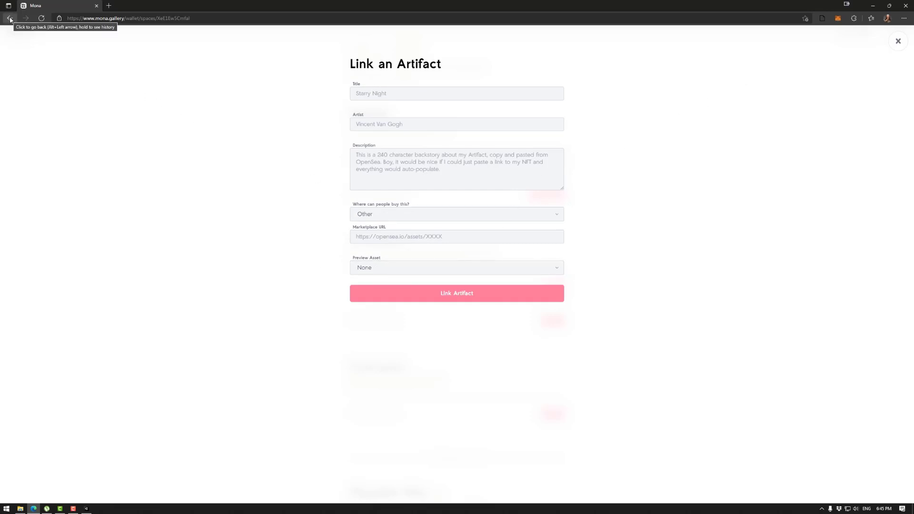
pyautogui.click(900, 43)
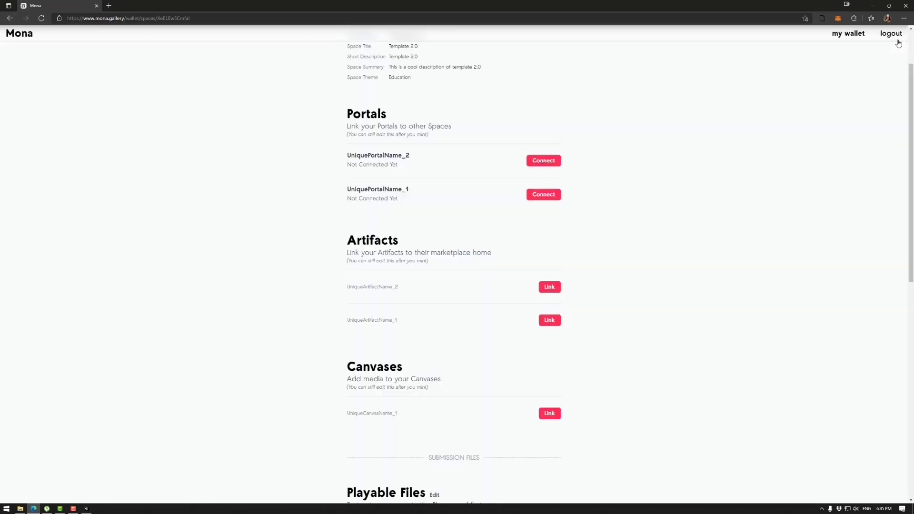
# Step: Examine the link form of UniqueCanvasName_1, including its web location, Image canvas type and crop mode options, and close it without linking
pyautogui.click(547, 414)
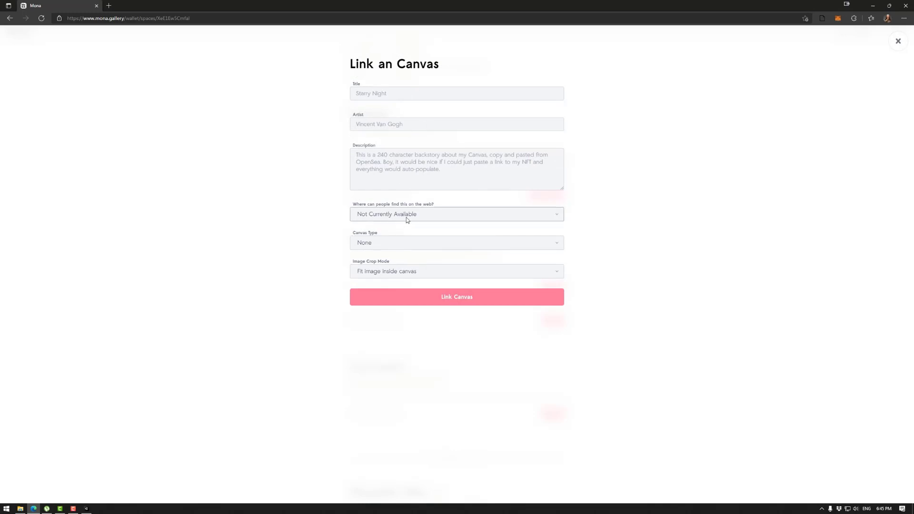
pyautogui.click(392, 214)
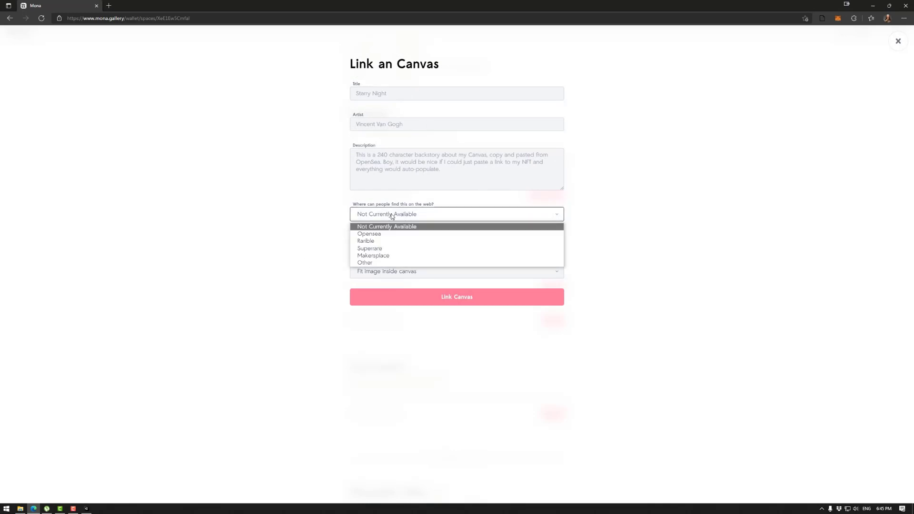
pyautogui.click(291, 244)
pyautogui.click(393, 242)
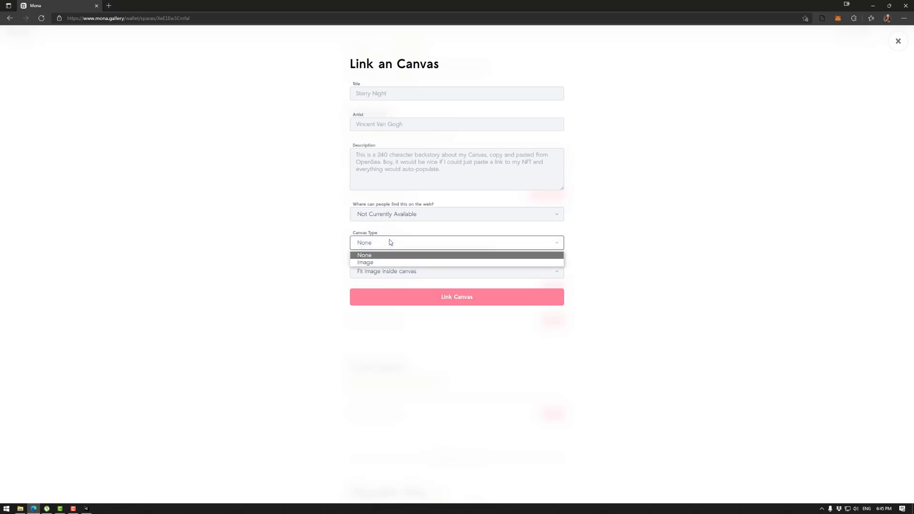
pyautogui.click(369, 262)
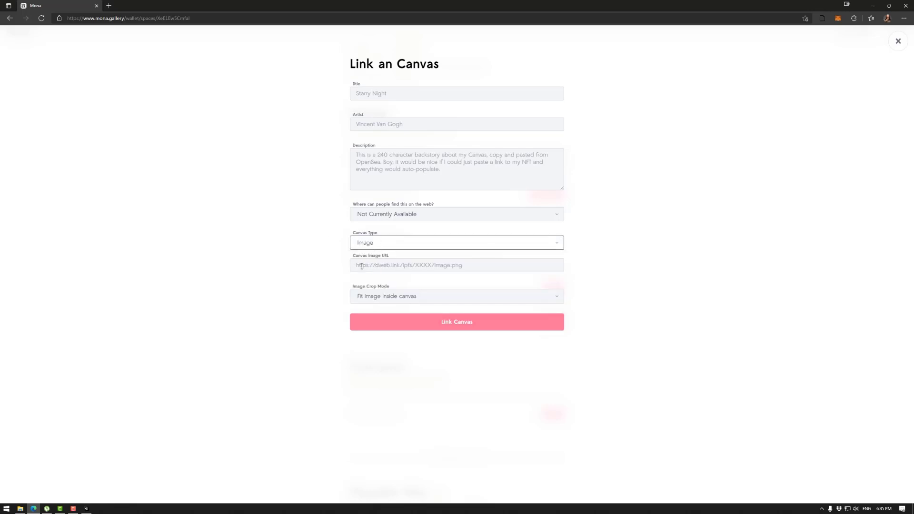
pyautogui.click(378, 296)
pyautogui.click(271, 261)
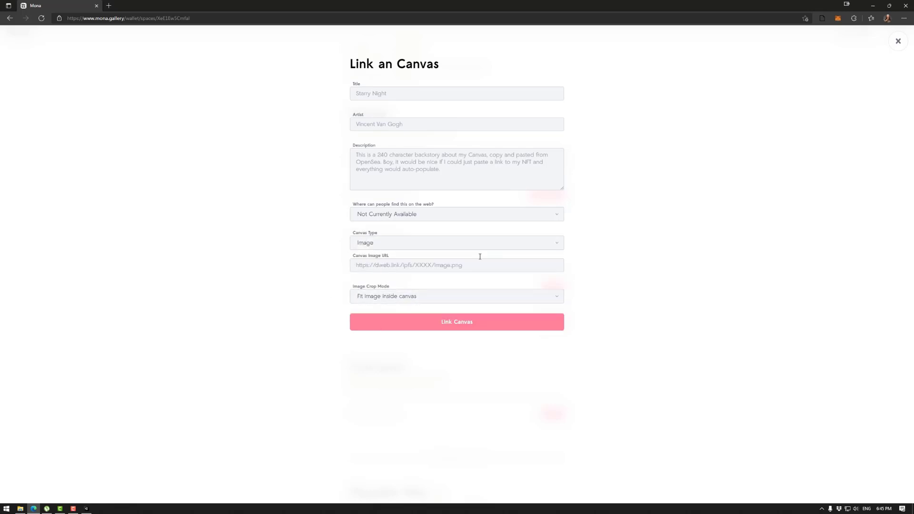
pyautogui.click(895, 46)
# Step: Add MintablePackage.unitypackage from the Exports folder in File Explorer to the space's Mintable File upload area
pyautogui.scroll(-5, 432, 341)
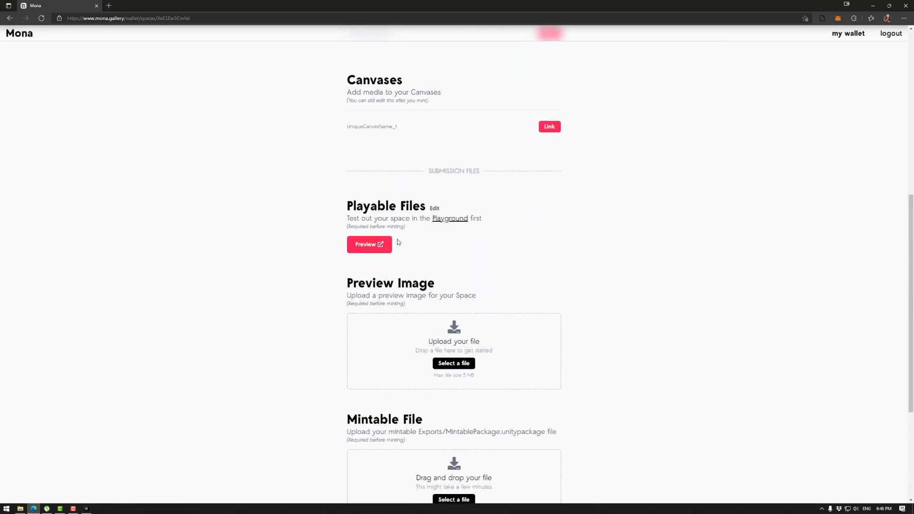
pyautogui.scroll(8, 408, 241)
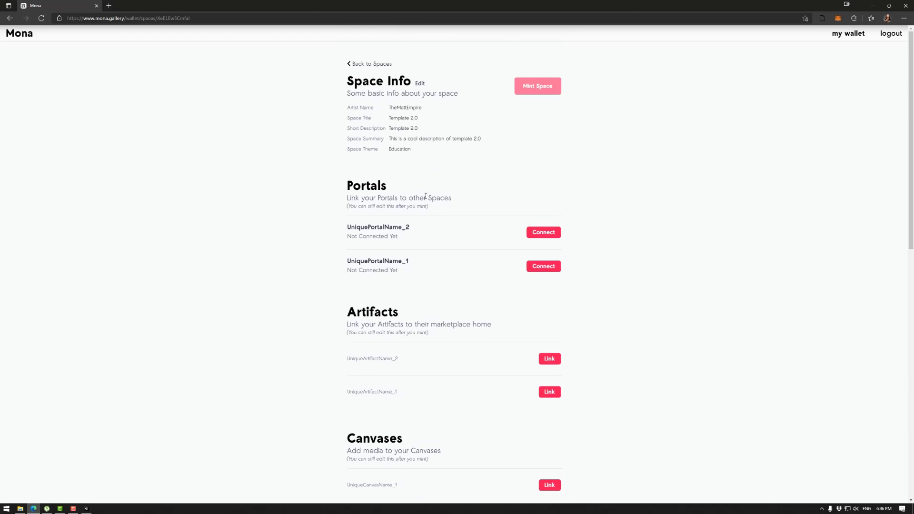
pyautogui.scroll(-8, 426, 196)
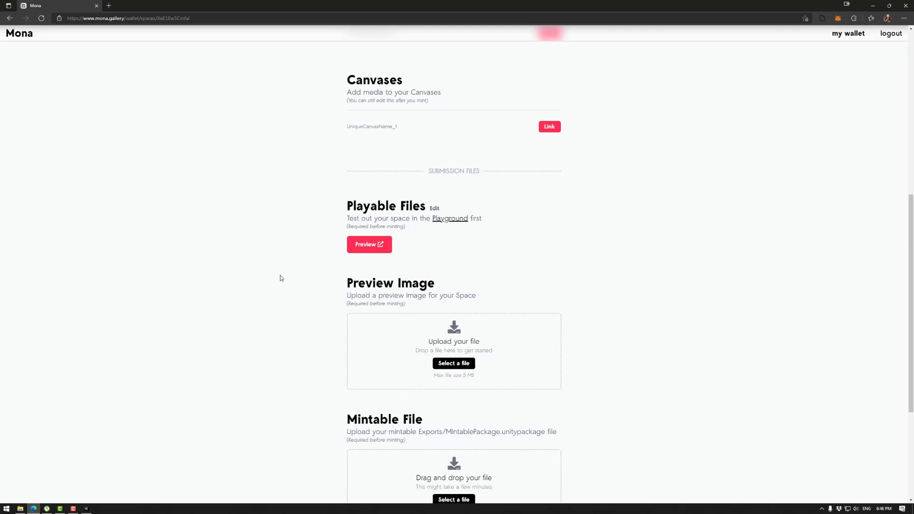
pyautogui.scroll(-2, 314, 337)
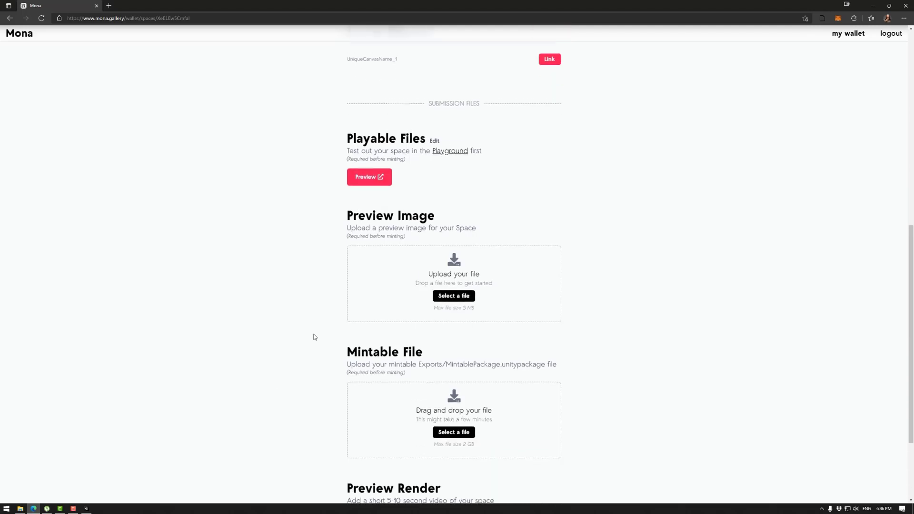
pyautogui.click(458, 292)
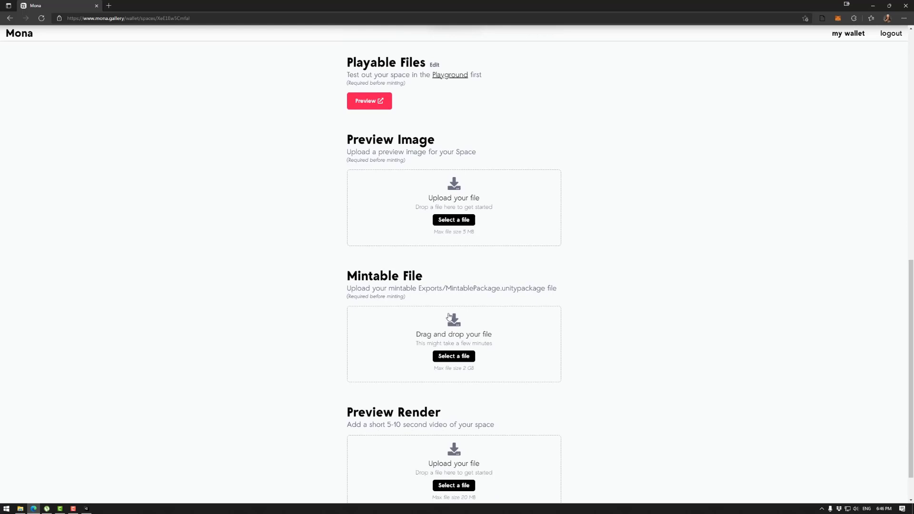
pyautogui.click(20, 509)
pyautogui.moveTo(640, 144); pyautogui.dragTo(392, 354)
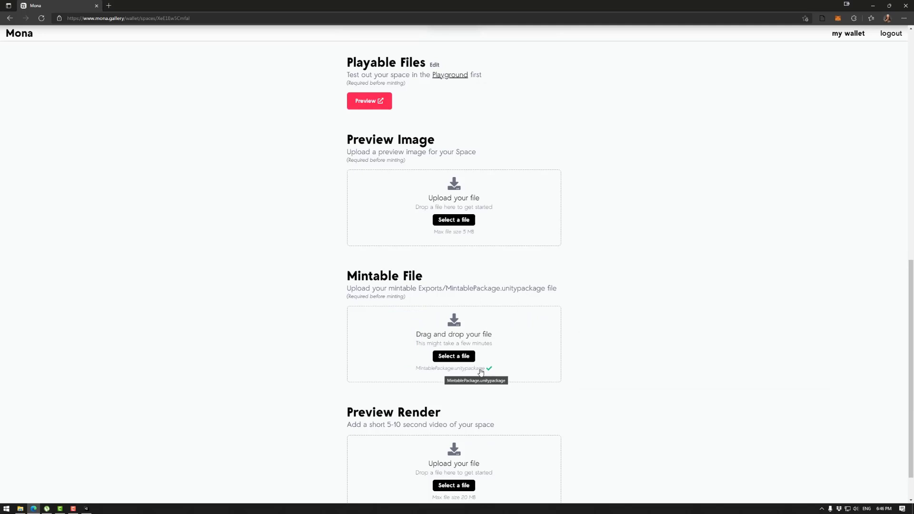
# Step: Select MintablePackage.unitypackage again as the Mintable File, this time through the website's file picker
pyautogui.click(454, 357)
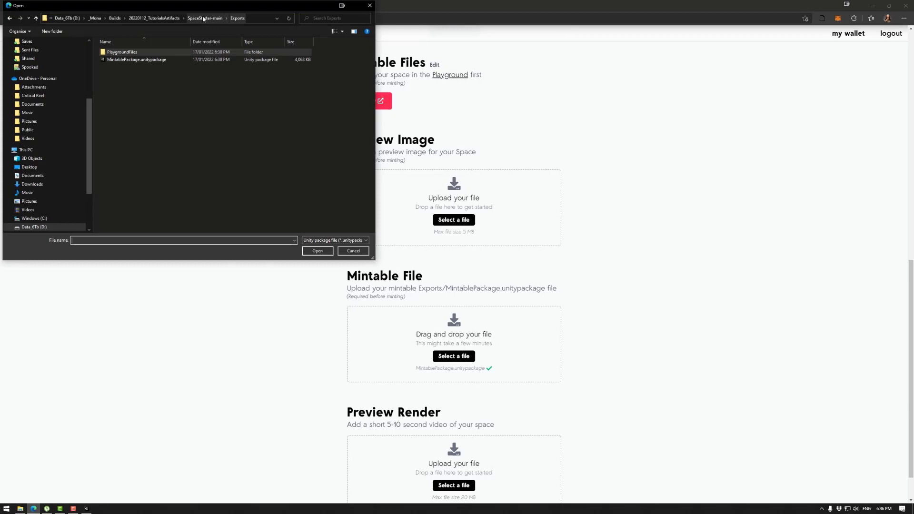
pyautogui.click(136, 60)
pyautogui.click(324, 251)
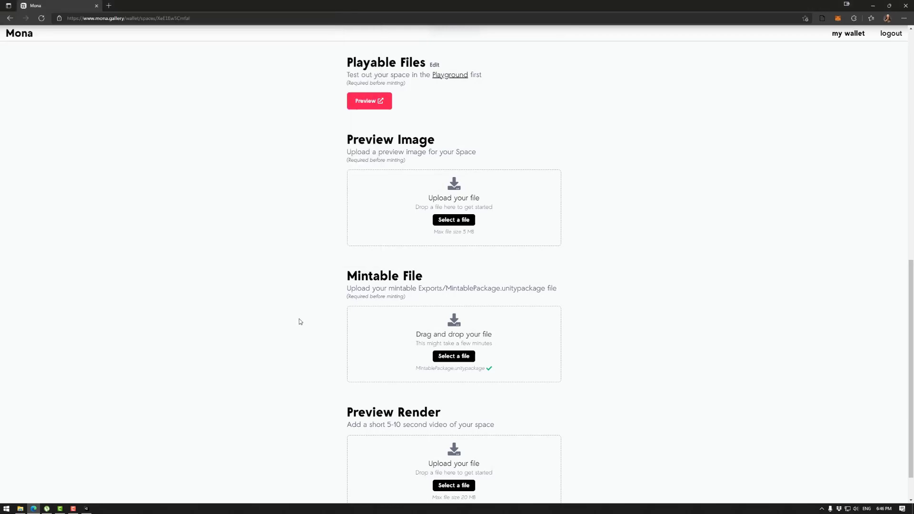
# Step: Try to upload movie_002.mp4 from the Renders folder of the 202110_GalleryHex build as the space's Preview Render
pyautogui.scroll(-2, 610, 396)
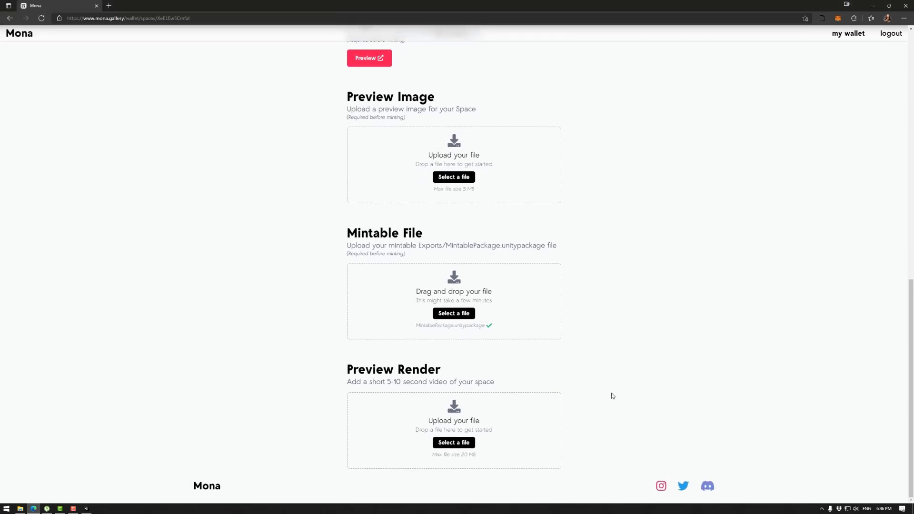
pyautogui.click(455, 443)
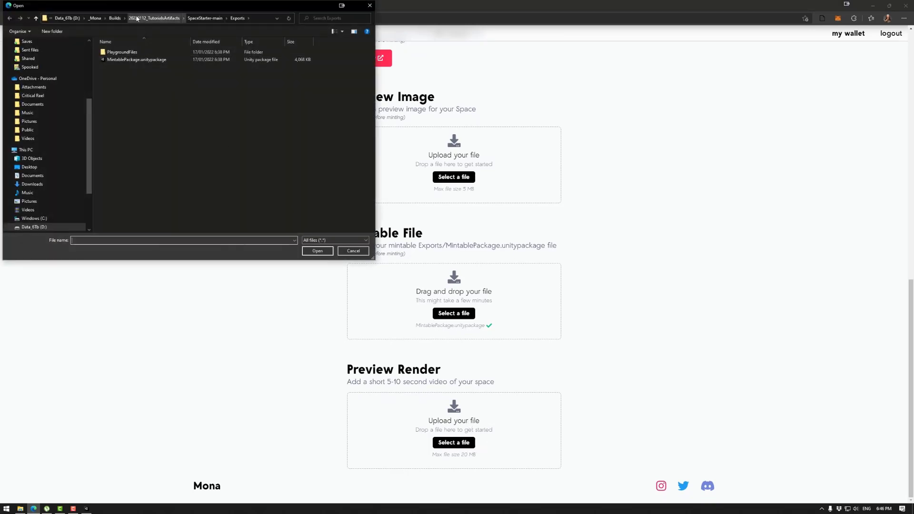
pyautogui.click(115, 19)
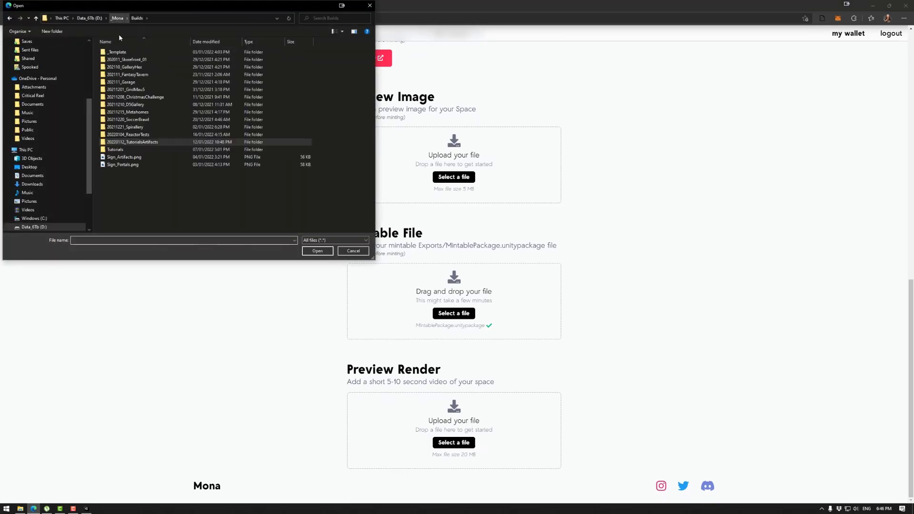
pyautogui.doubleClick(123, 67)
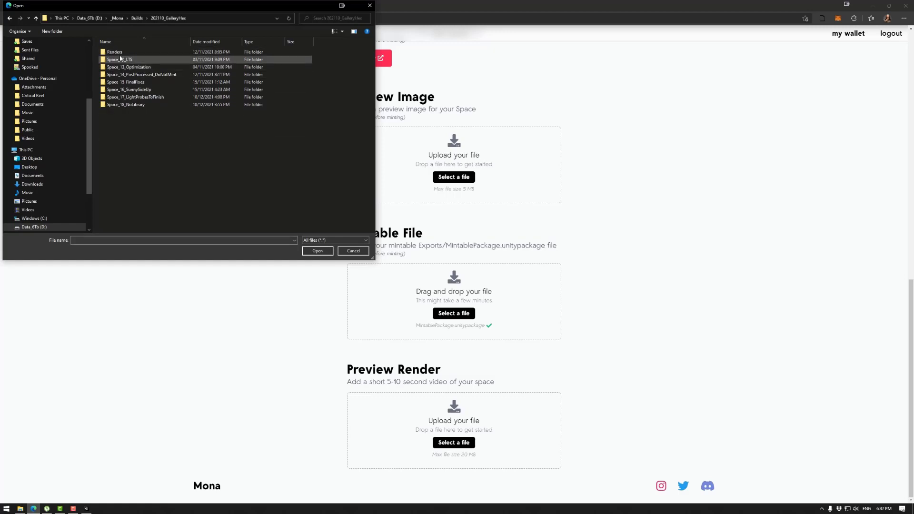
pyautogui.doubleClick(119, 53)
pyautogui.click(121, 59)
pyautogui.doubleClick(121, 59)
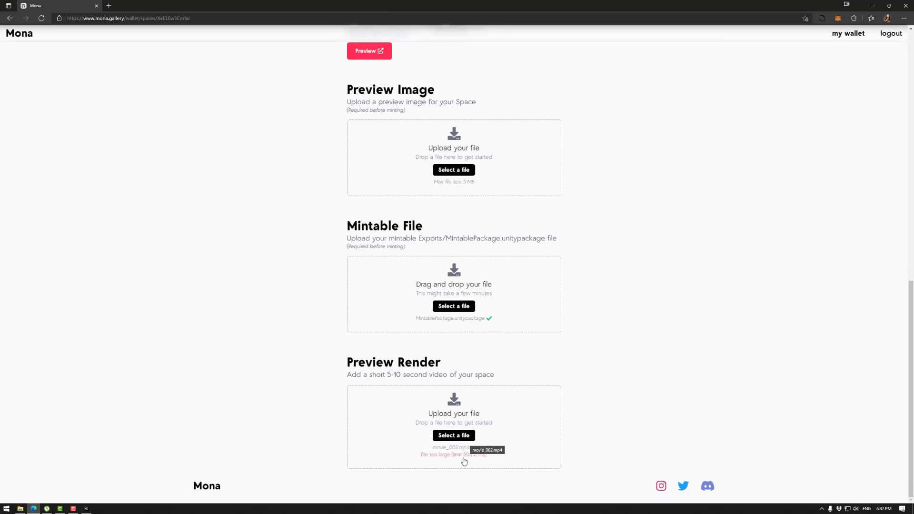
pyautogui.scroll(10, 465, 343)
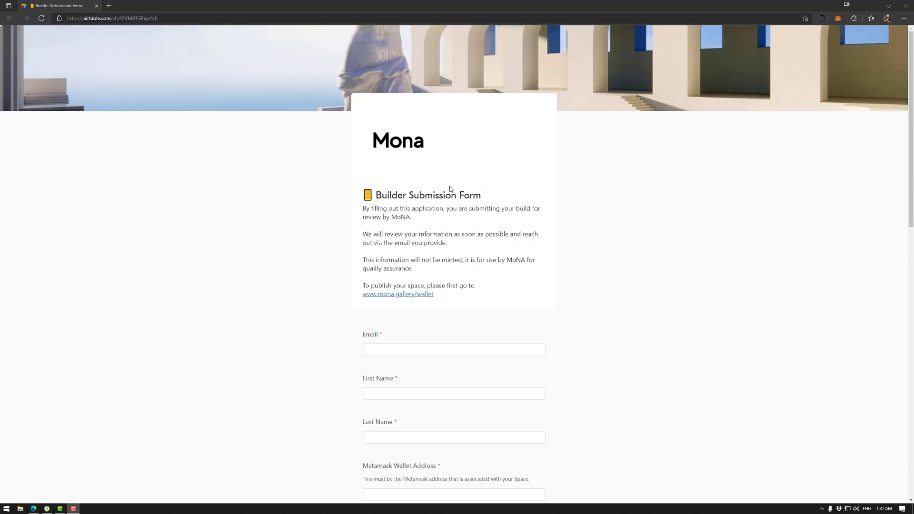
# Step: Examine the Builder Submission Form's contact, wallet address, space details, attributions, preview link, media attachment and agreement fields without filling them in
pyautogui.scroll(-3, 405, 200)
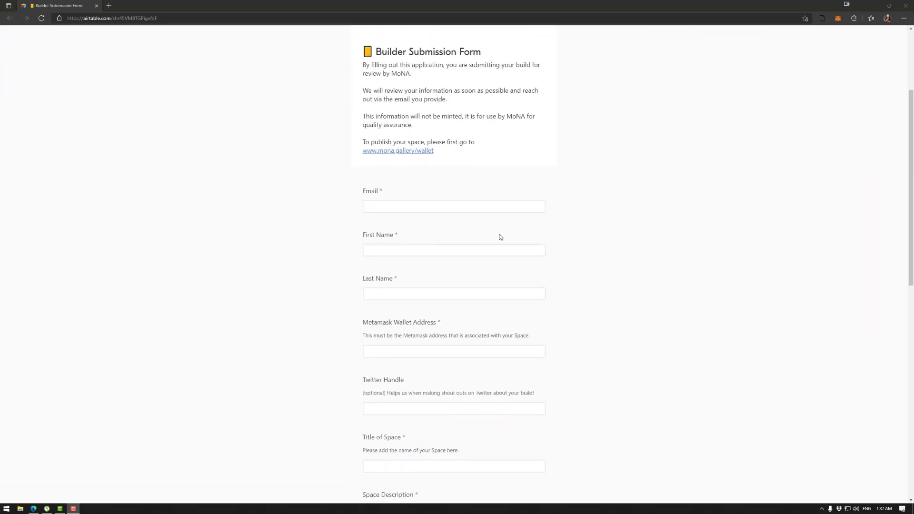
pyautogui.scroll(-2, 383, 314)
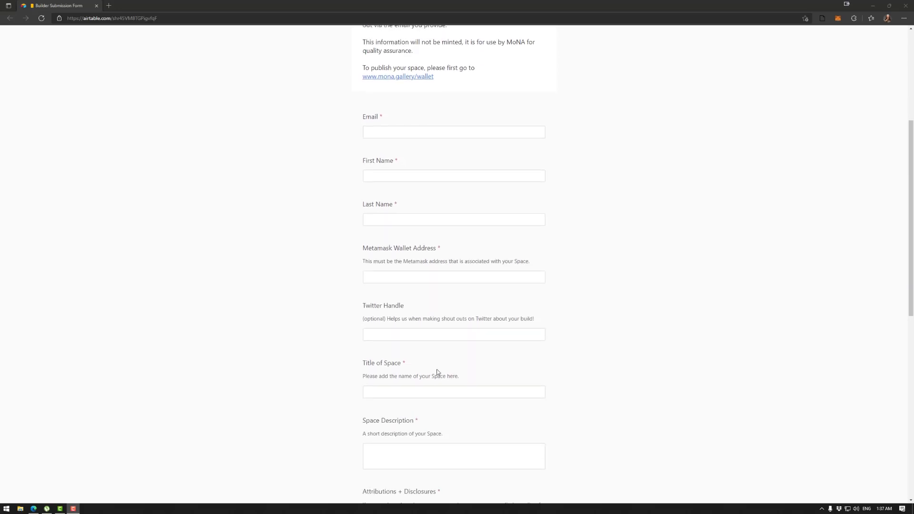
pyautogui.scroll(-2, 438, 372)
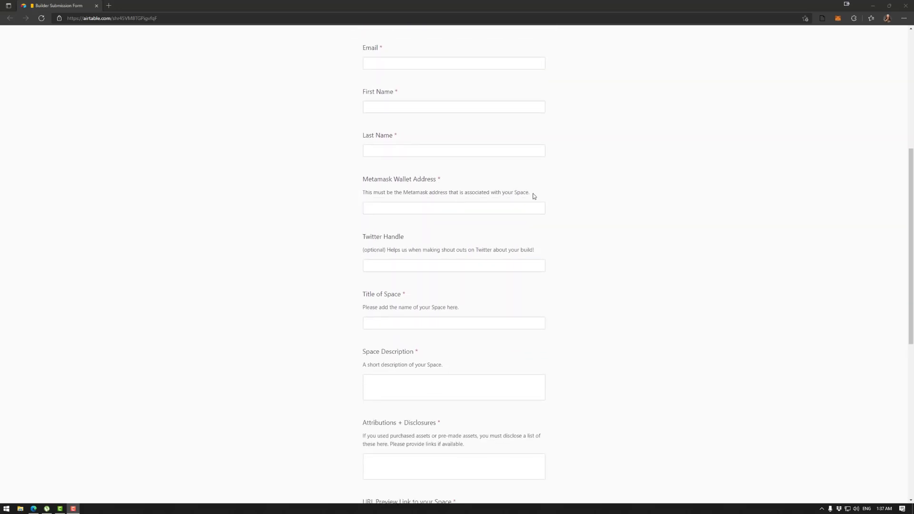
pyautogui.moveTo(533, 193); pyautogui.dragTo(403, 193)
pyautogui.click(389, 243)
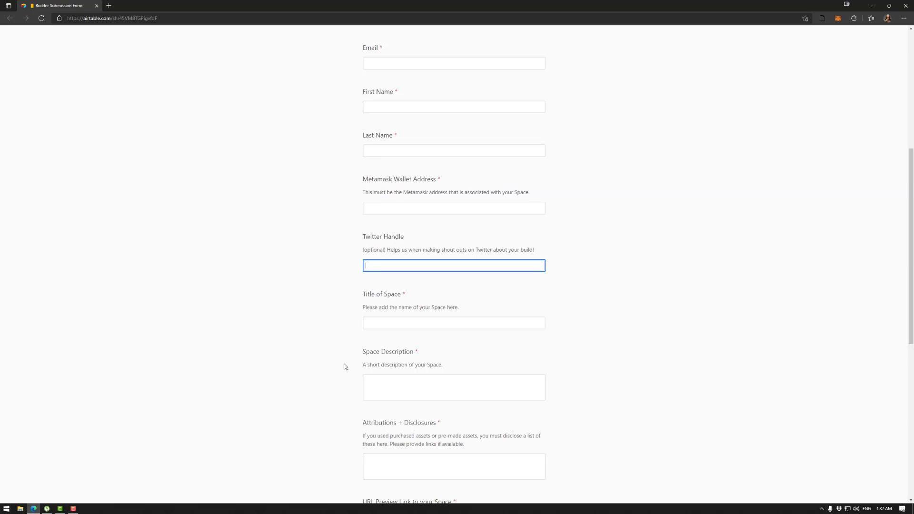
pyautogui.scroll(-3, 343, 367)
pyautogui.scroll(-2, 360, 337)
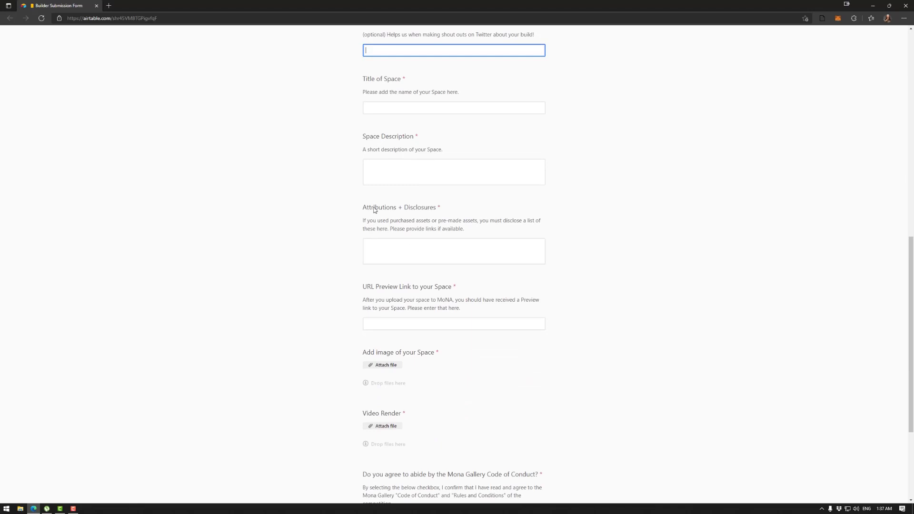
pyautogui.click(419, 251)
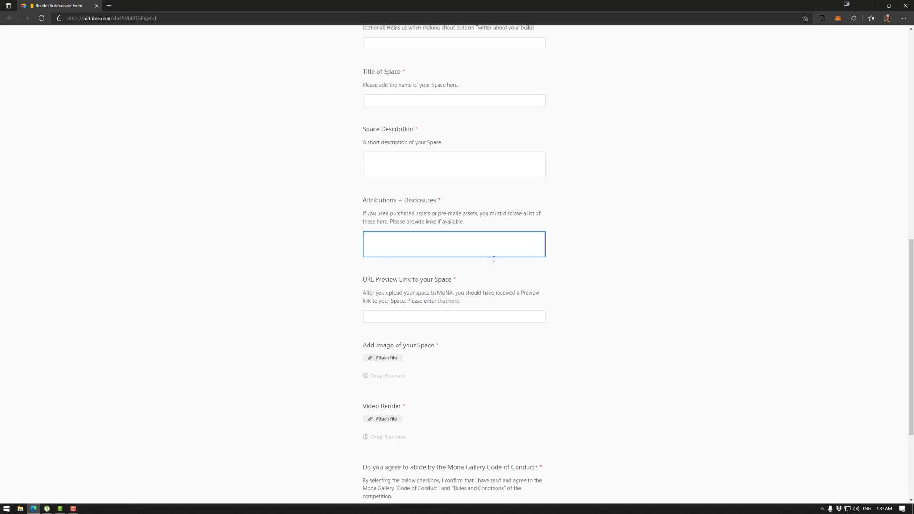
pyautogui.scroll(-2, 457, 252)
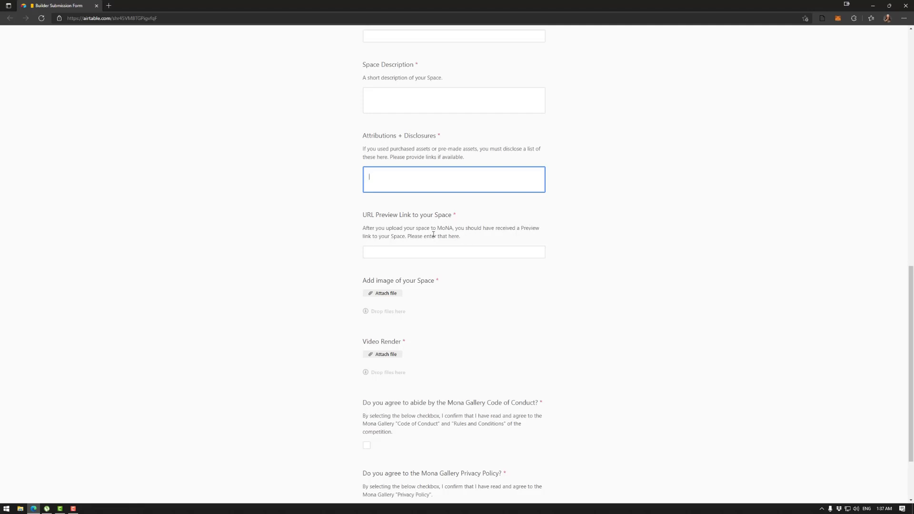
pyautogui.scroll(-2, 417, 373)
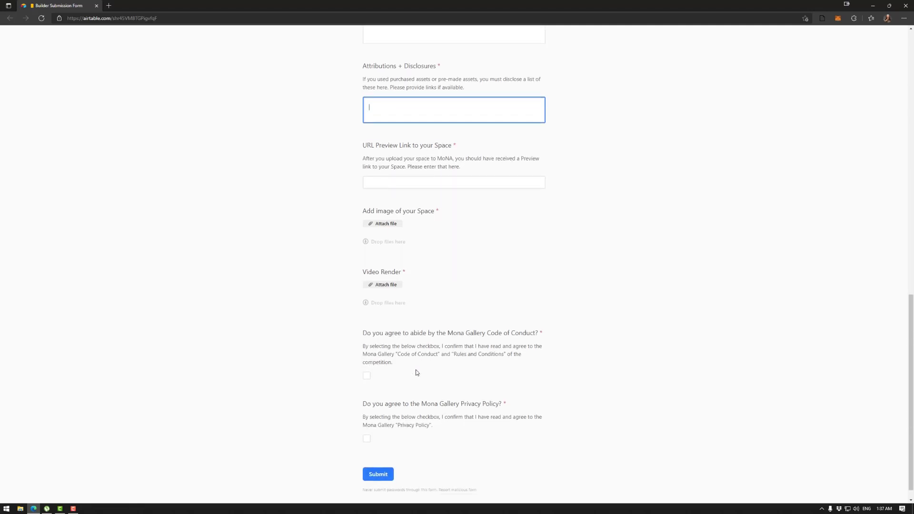
pyautogui.scroll(-1, 504, 402)
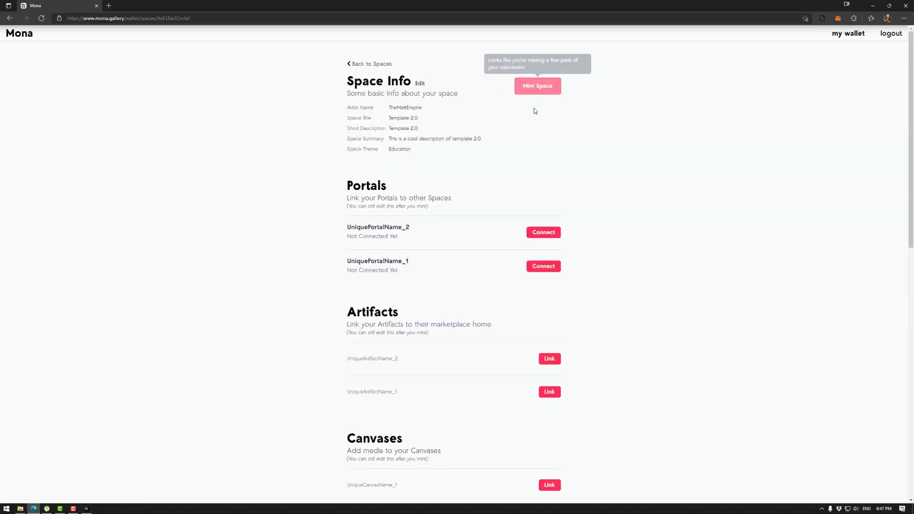
# Step: Review the Mona space page from Space Info to Preview Render for submission parts missing before minting
pyautogui.scroll(-9, 566, 181)
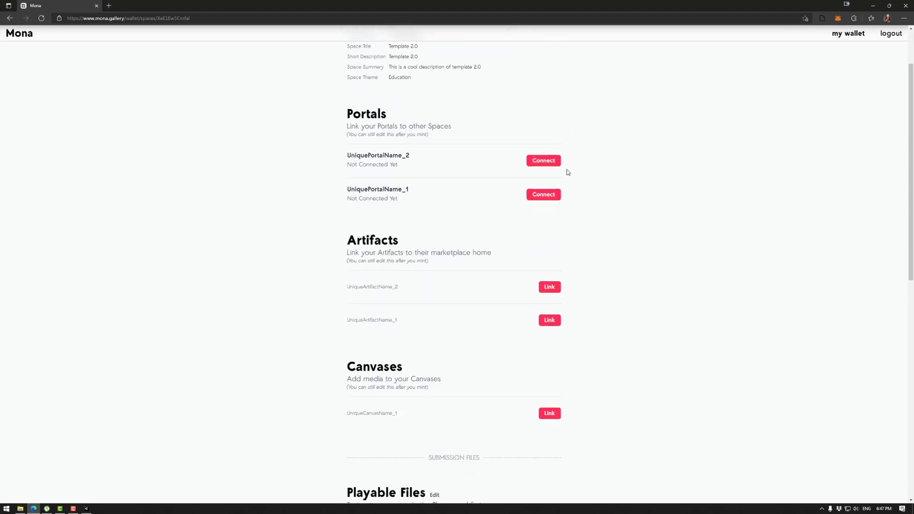
pyautogui.scroll(-2, 560, 234)
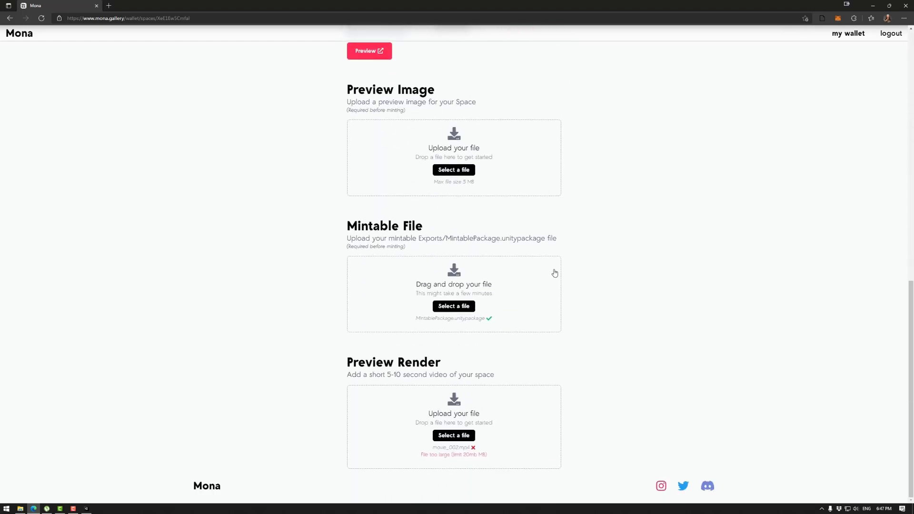
pyautogui.scroll(9, 547, 285)
pyautogui.scroll(2, 545, 282)
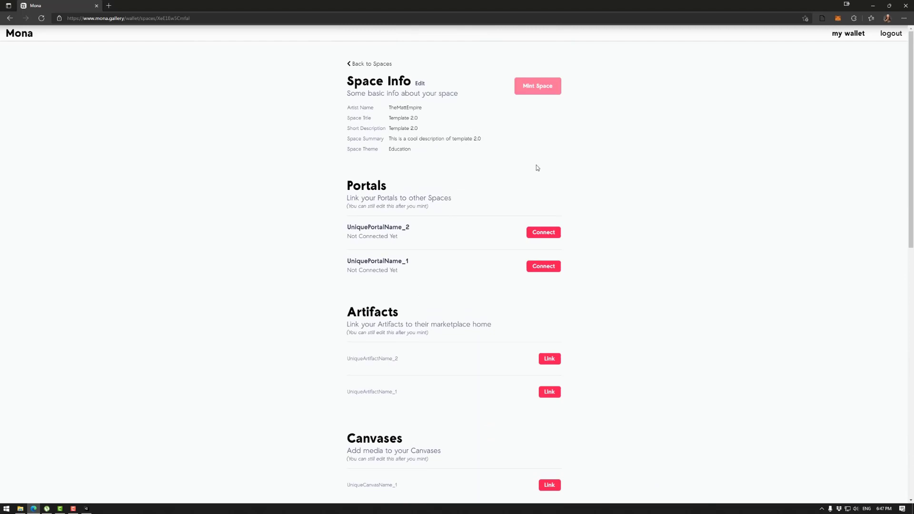